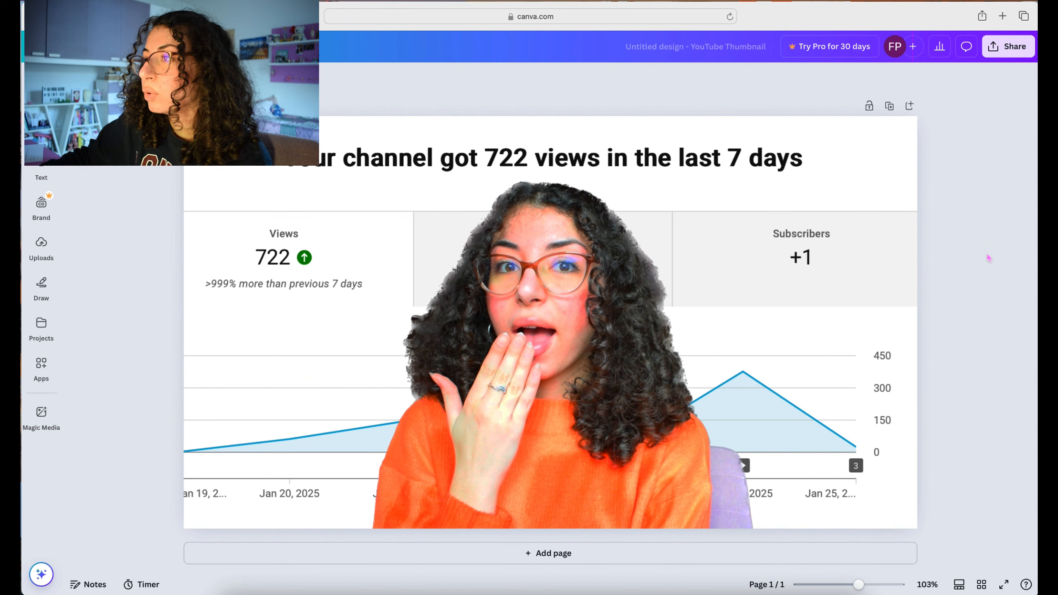
- Add a text box to the thumbnail reading "THE TRUTH ABOUT MY FIRS WEEK"
left_click(41, 162)
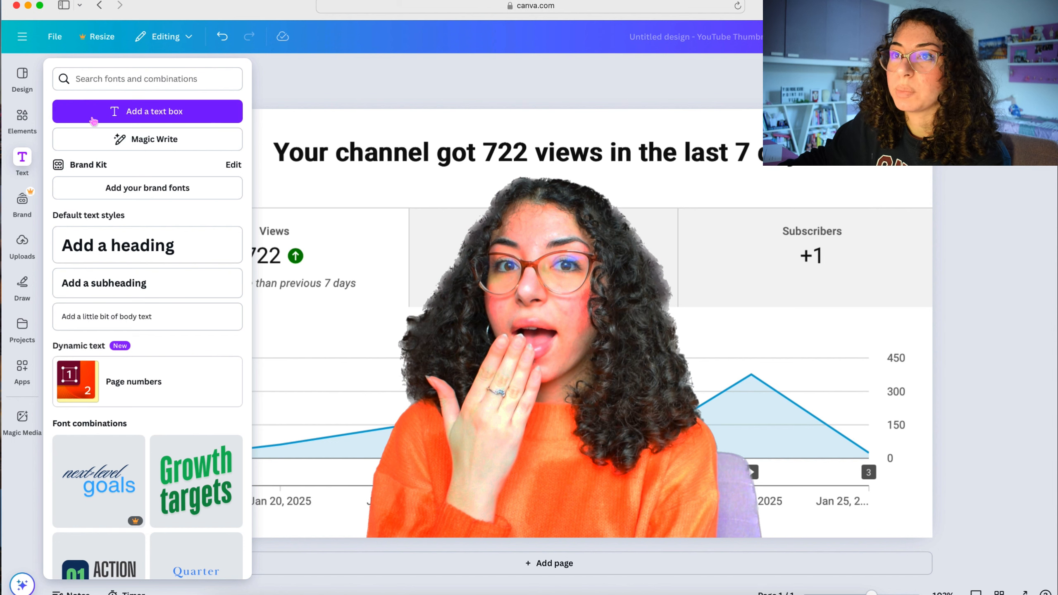
left_click(33, 162)
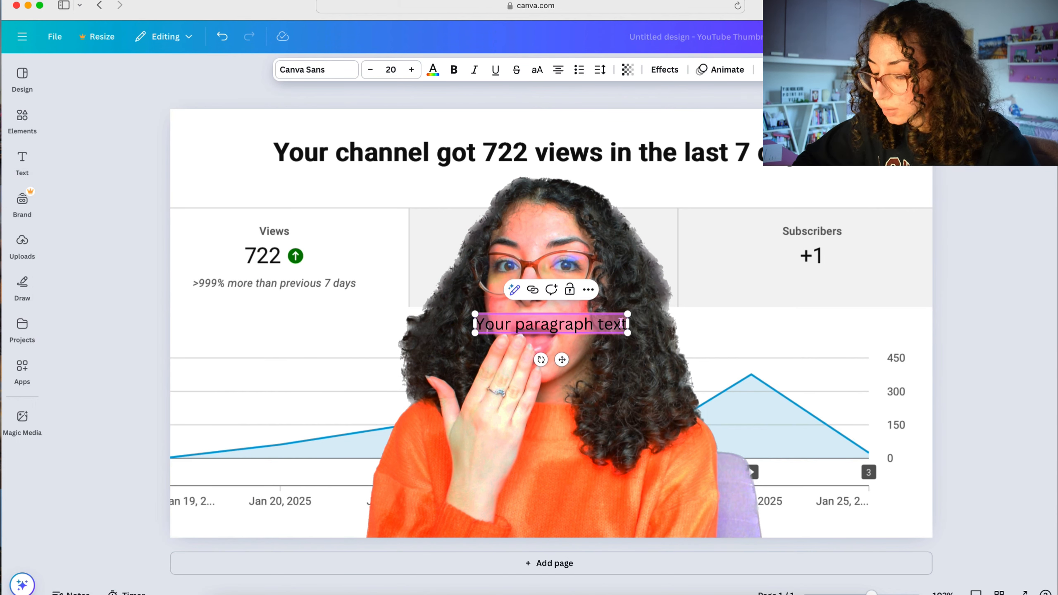
type("THE TRUTH ABOUT")
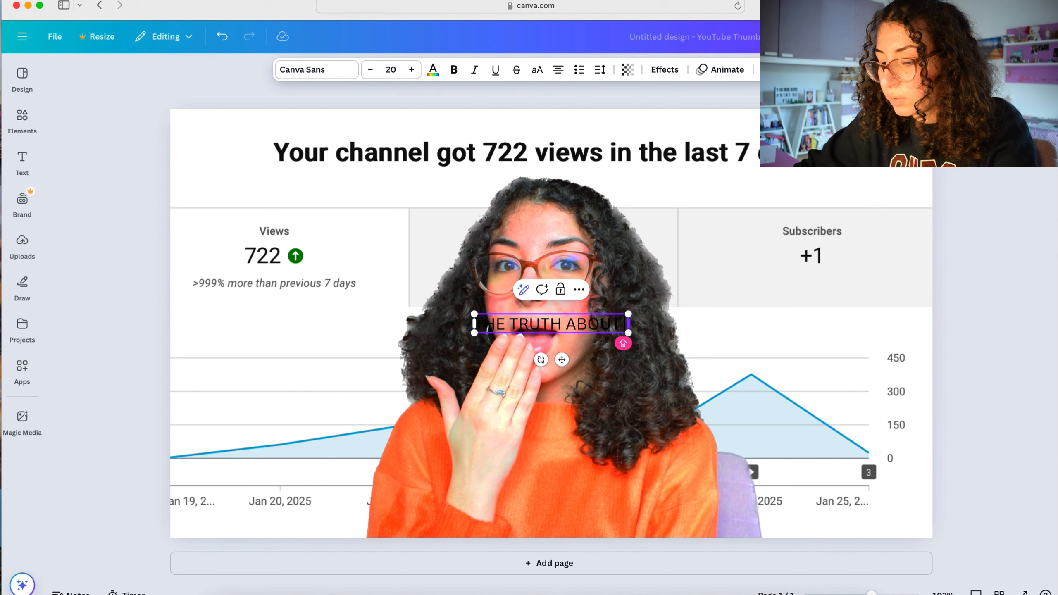
type("MY FIRS")
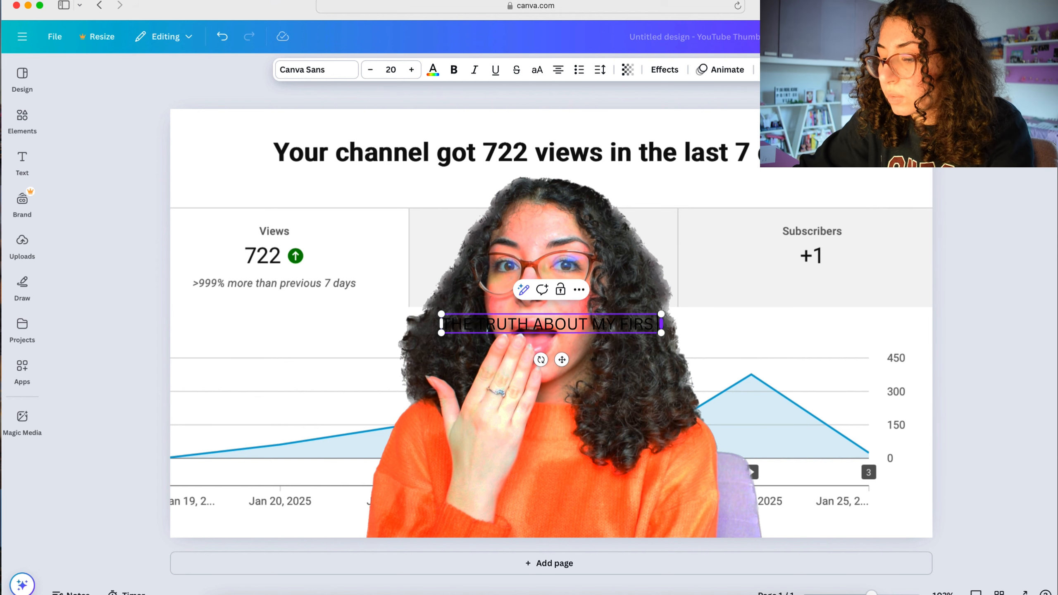
type(" WEEK")
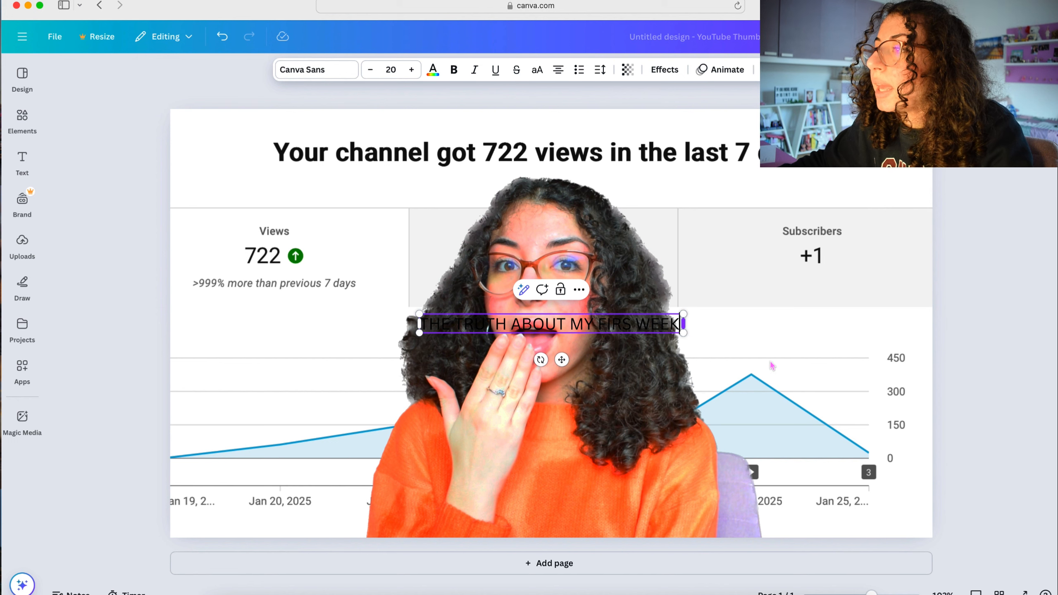
left_click(970, 323)
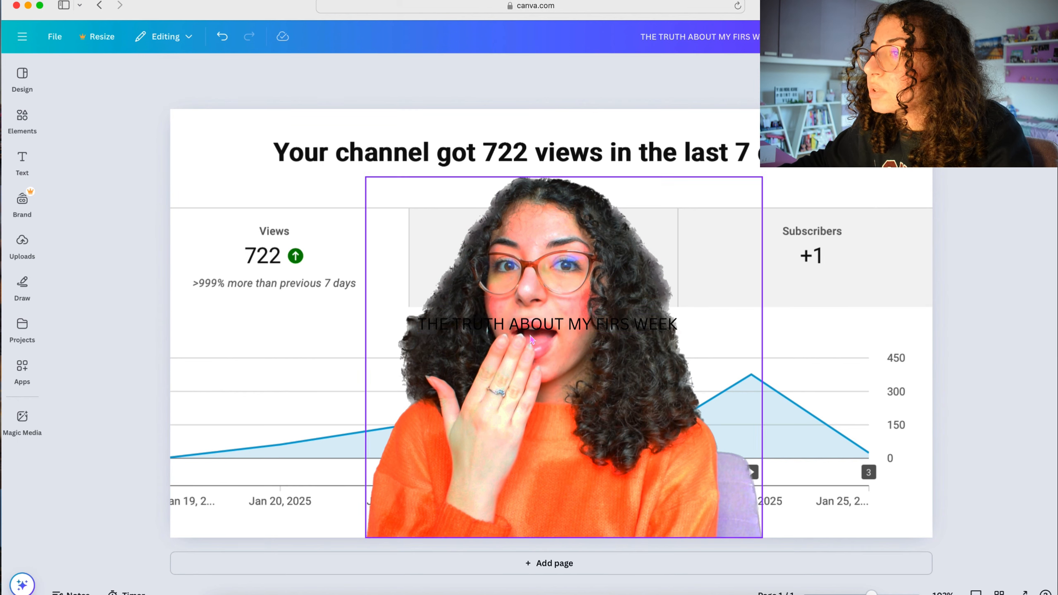
- Set the font of the whole headline text to League Spartan
left_click(446, 323)
left_click_drag(422, 326, 434, 326)
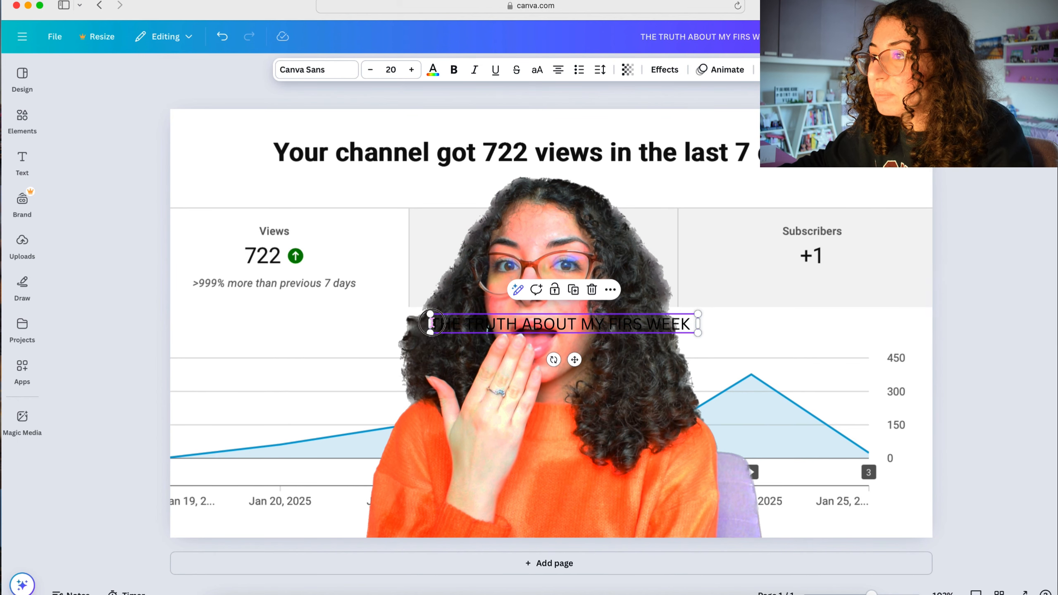
double_click(431, 323)
left_click(432, 324)
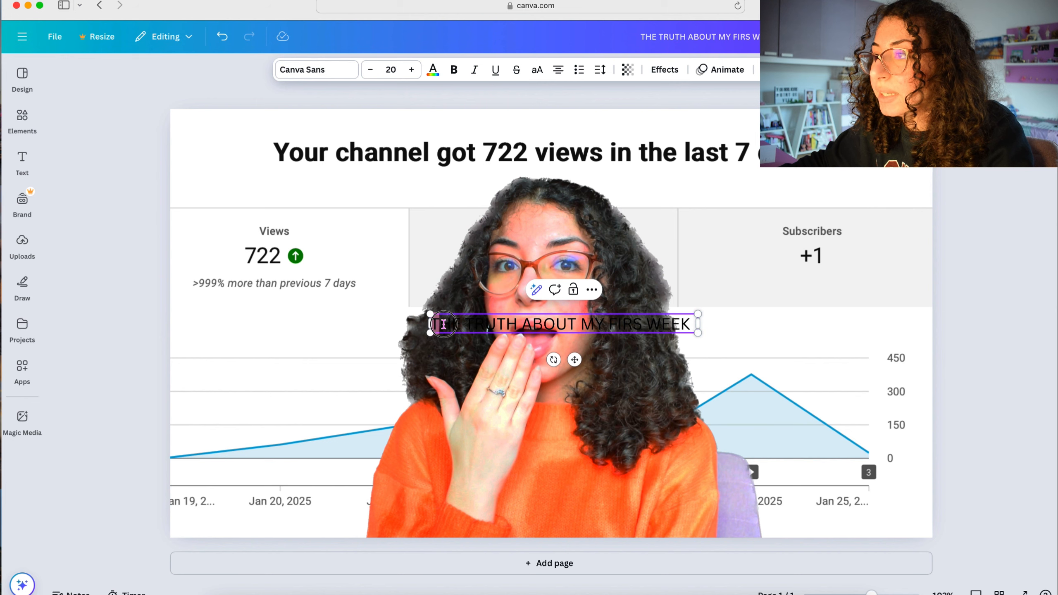
left_click_drag(443, 324, 691, 324)
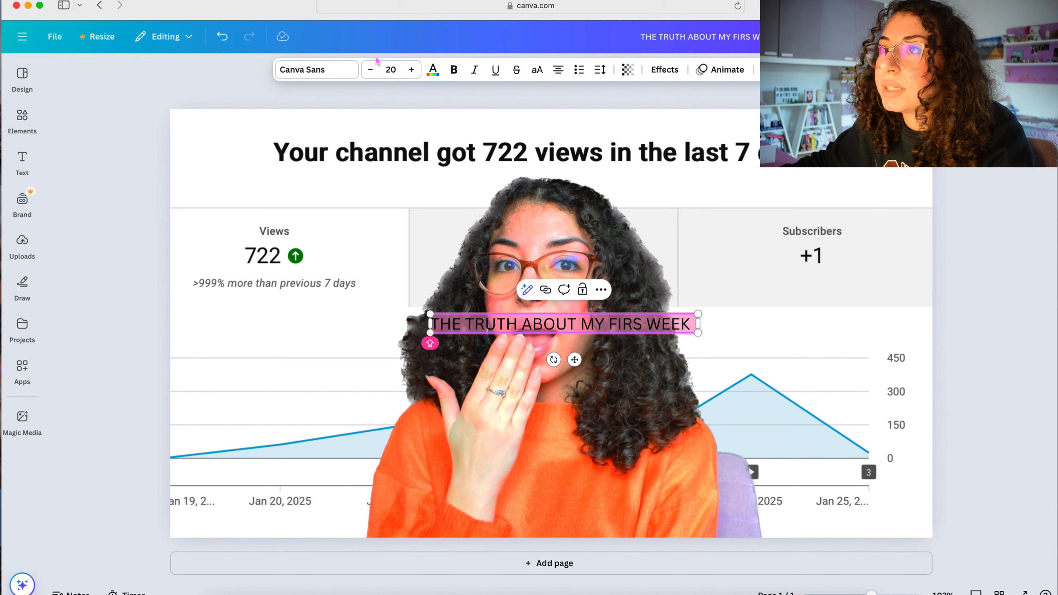
left_click(307, 73)
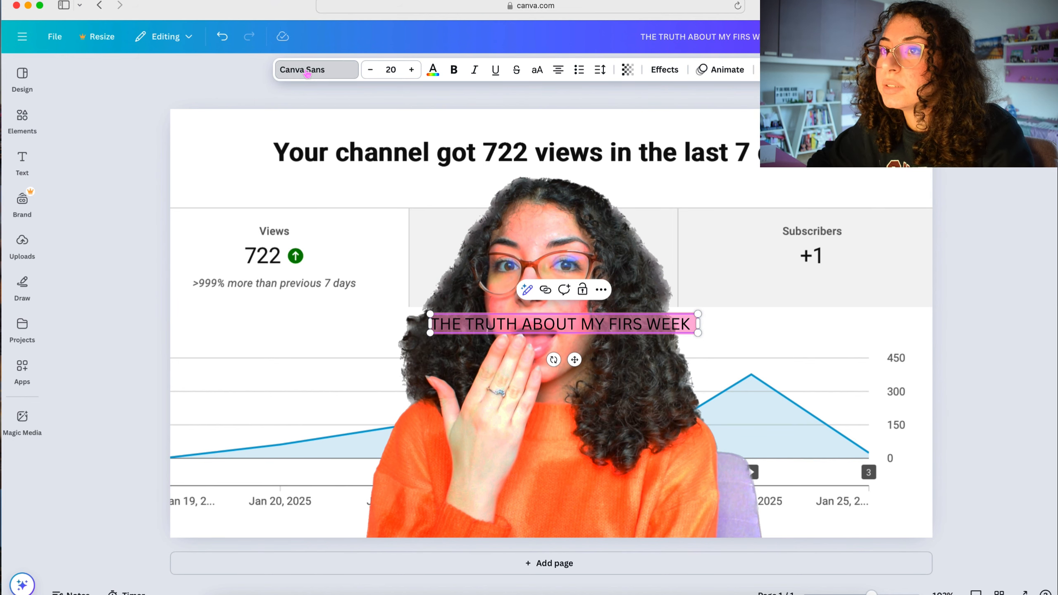
scroll(166, 239, "down", 5)
scroll(169, 240, "down", 20)
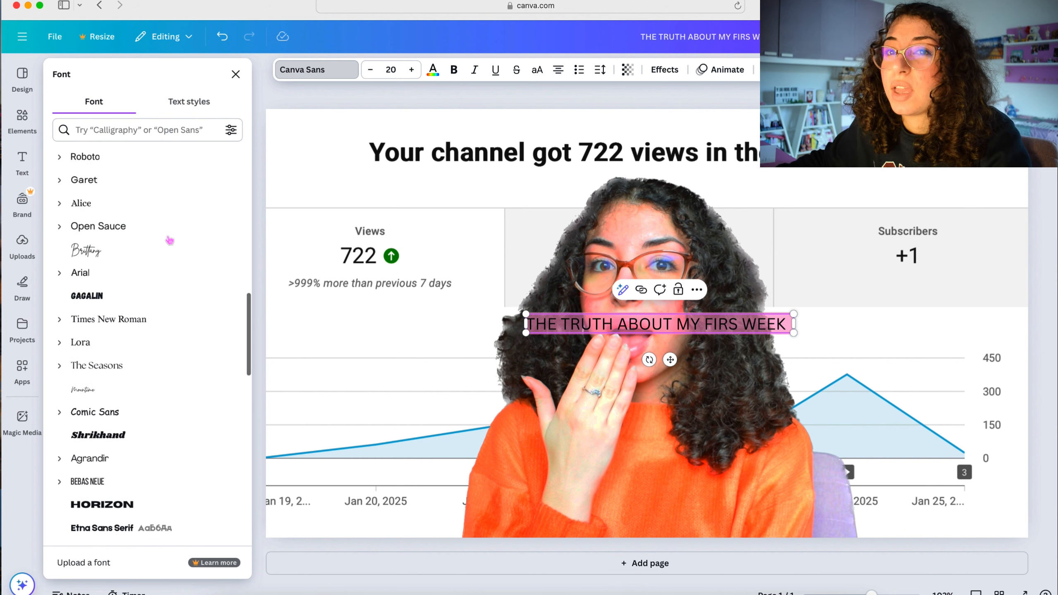
scroll(170, 240, "up", 20)
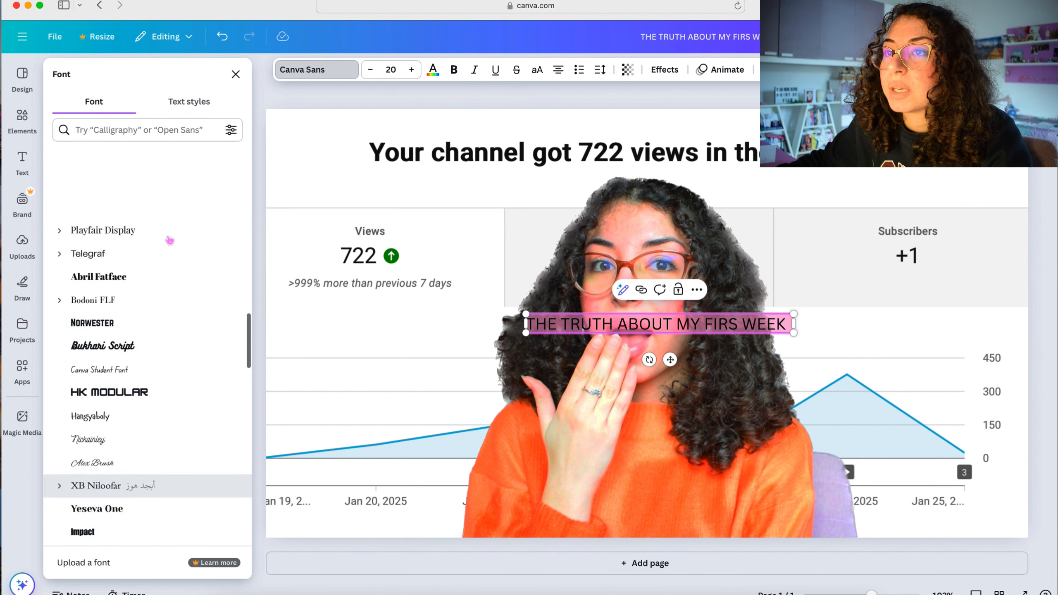
scroll(167, 242, "up", 2)
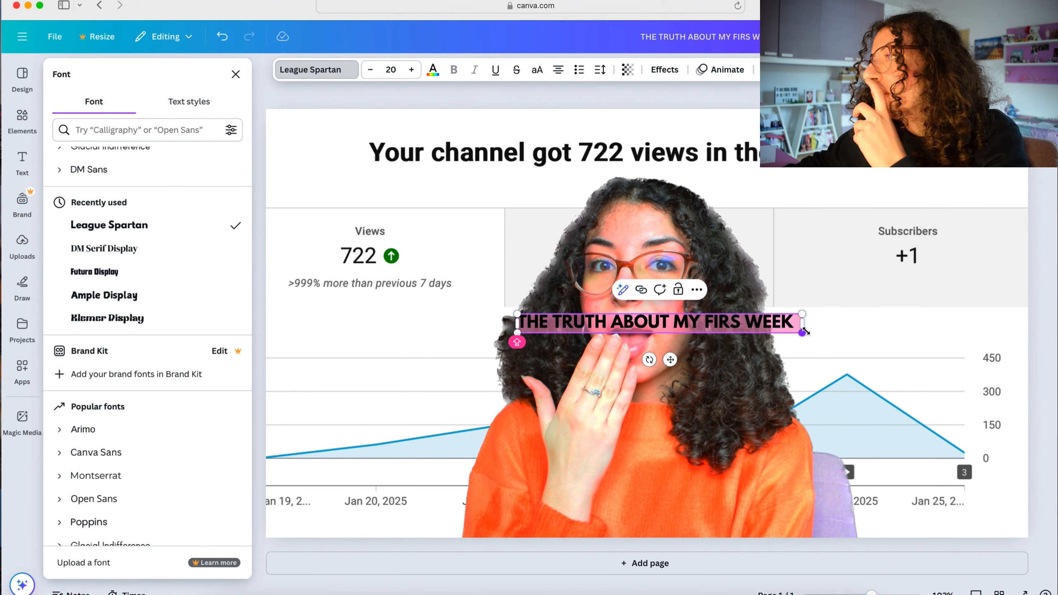
left_click(723, 347)
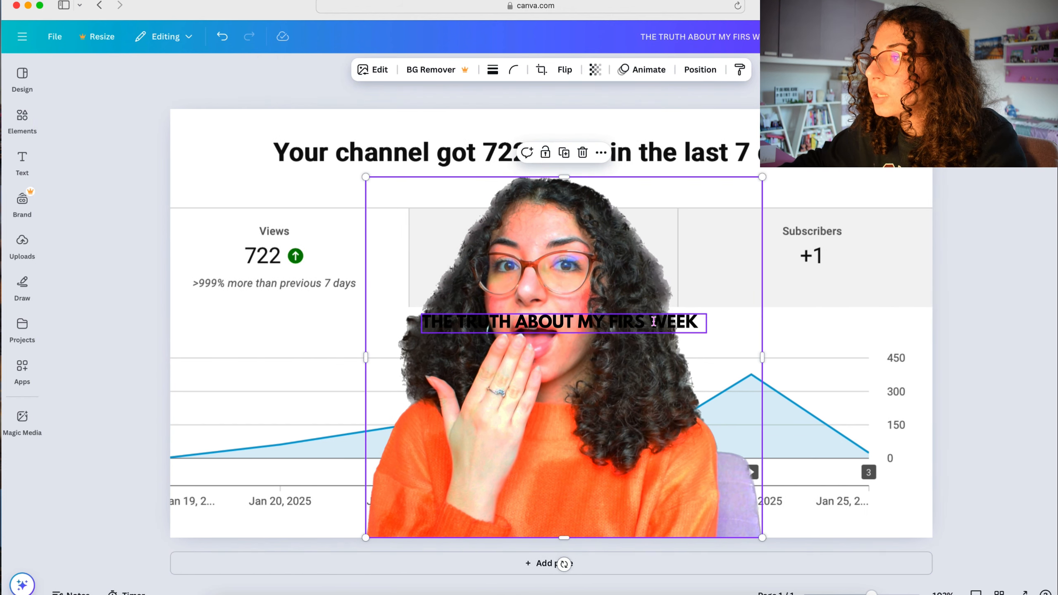
- Move the headline to the bottom edge of the thumbnail and enlarge it to a font size of about 45.5
left_click(652, 319)
left_click_drag(652, 319, 852, 489)
left_click_drag(396, 488, 224, 465)
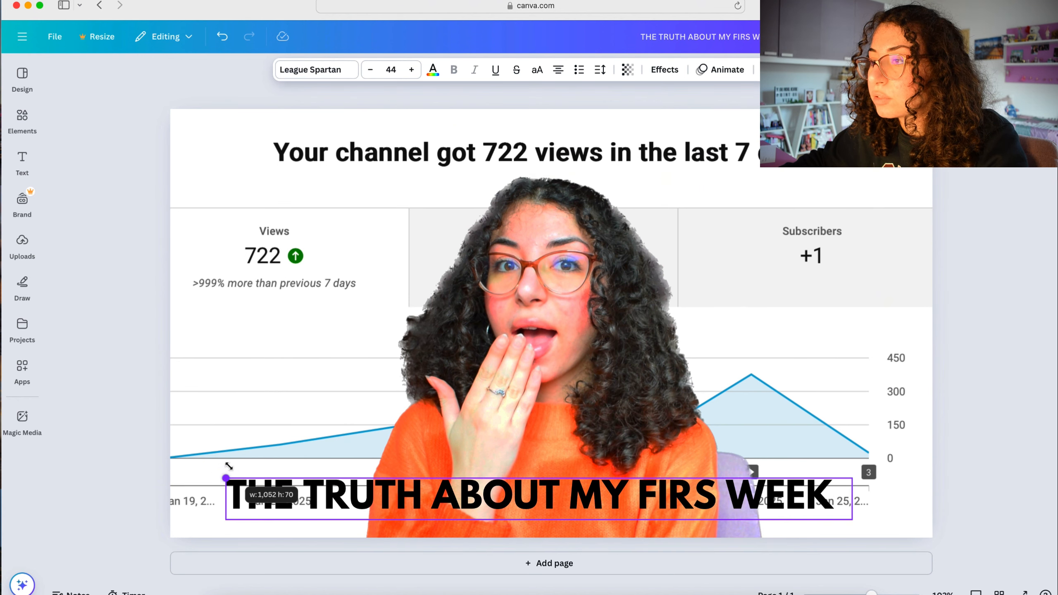
left_click_drag(511, 496, 534, 510)
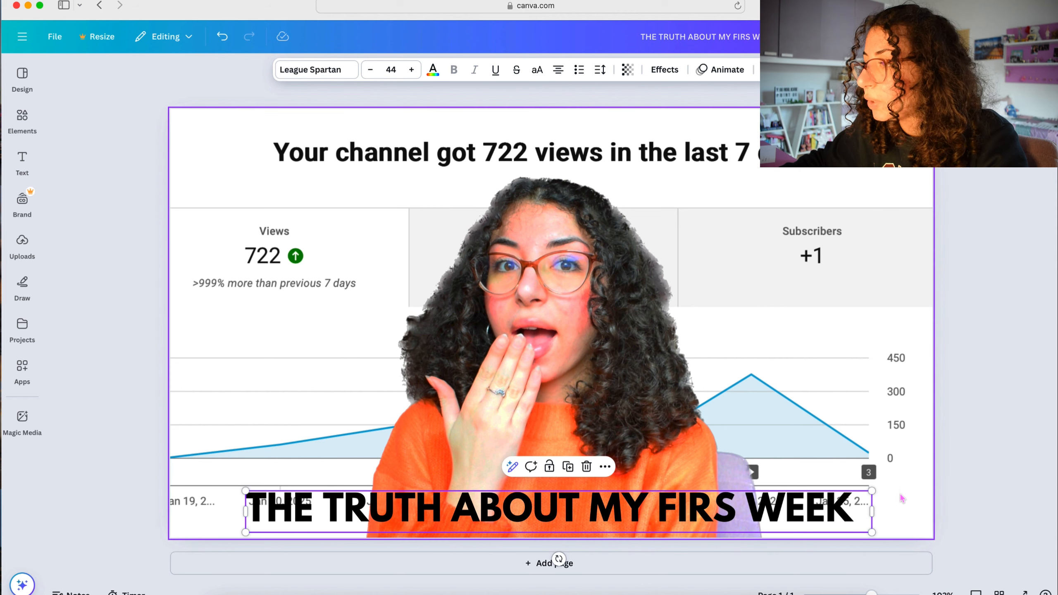
left_click_drag(872, 491, 894, 489)
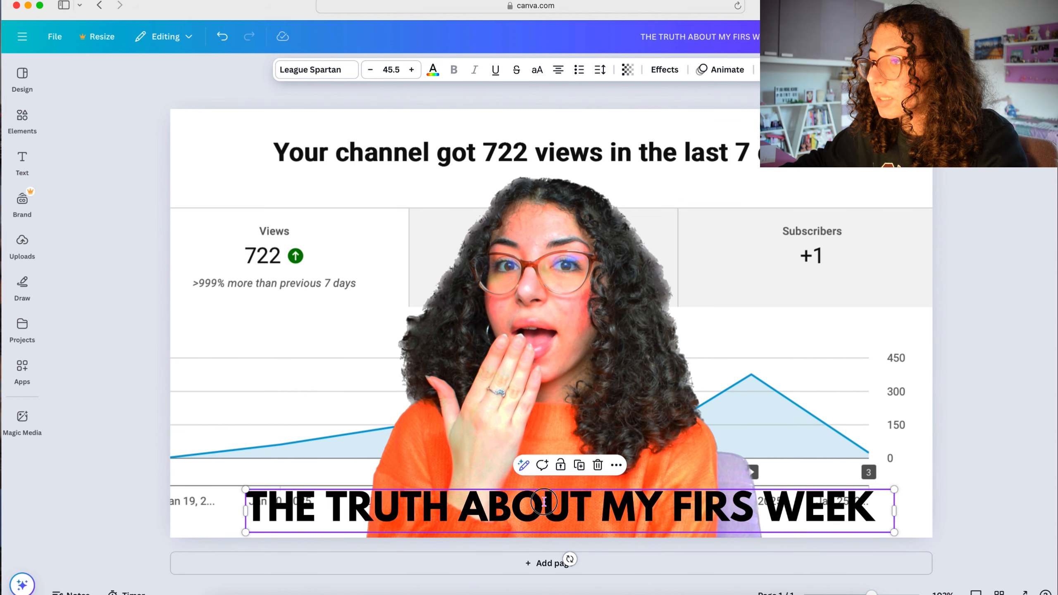
left_click_drag(544, 502, 544, 508)
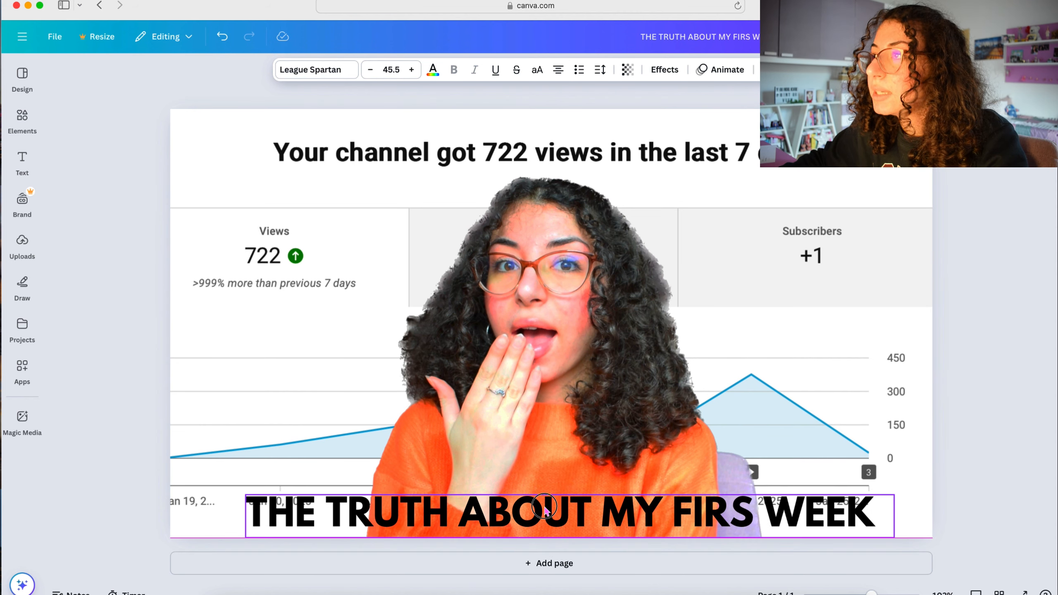
- Reduce the opacity of the channel statistics background image to 78 with the transparency setting
left_click(433, 70)
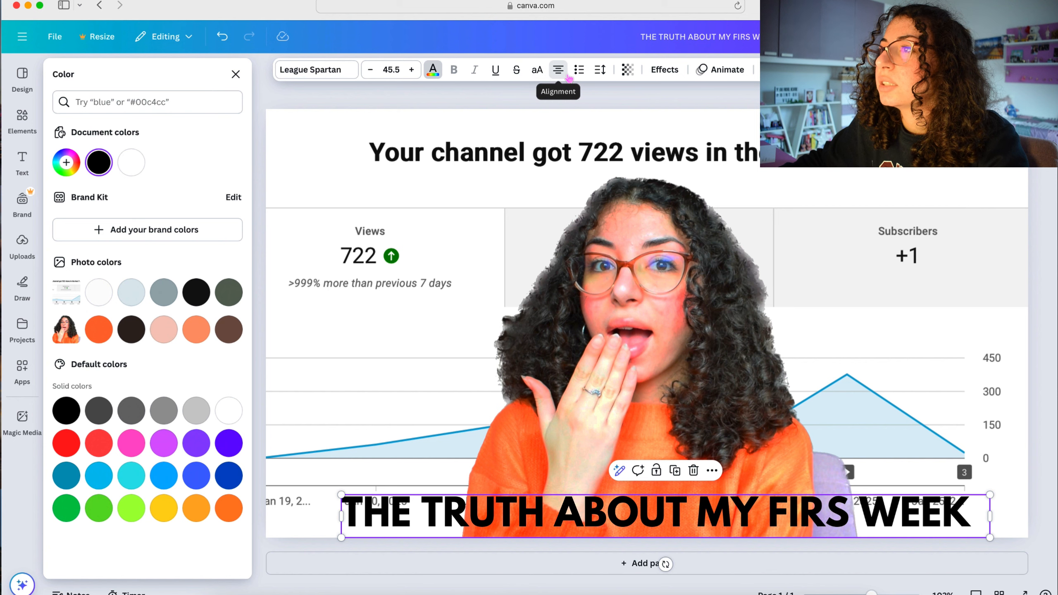
left_click(627, 70)
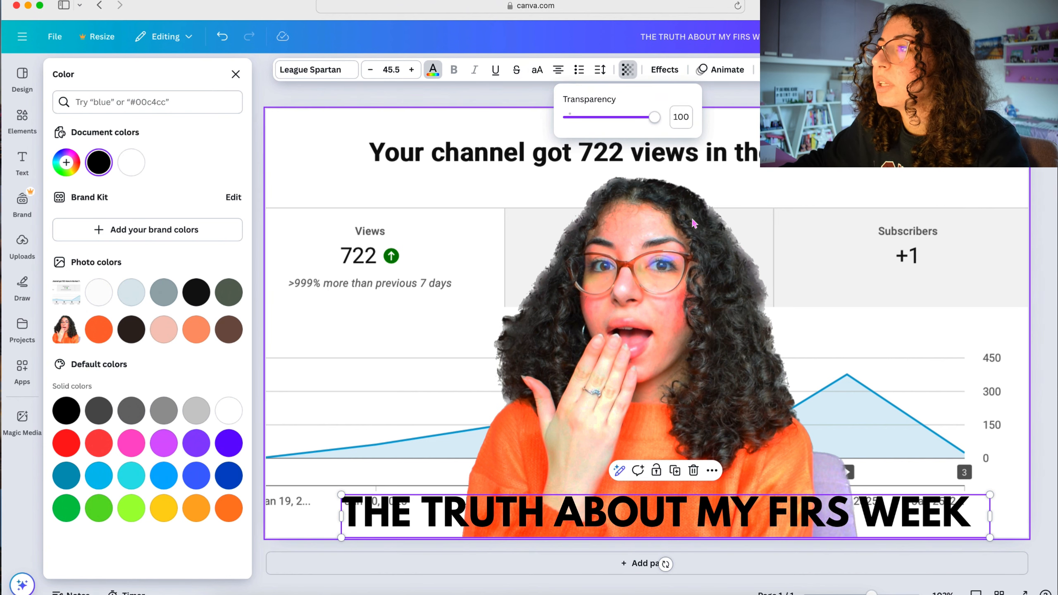
left_click(736, 149)
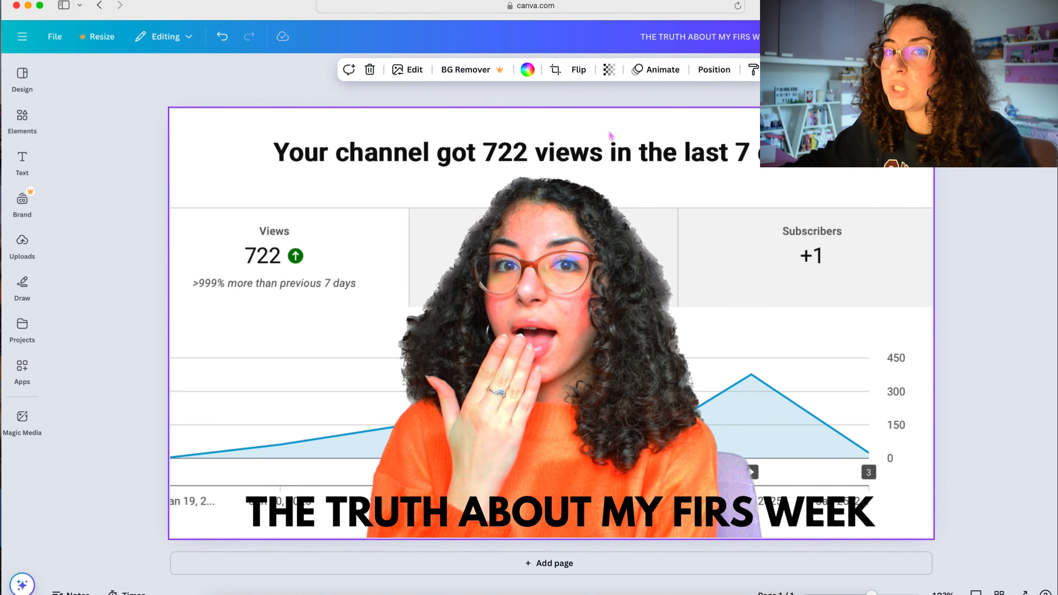
left_click(609, 71)
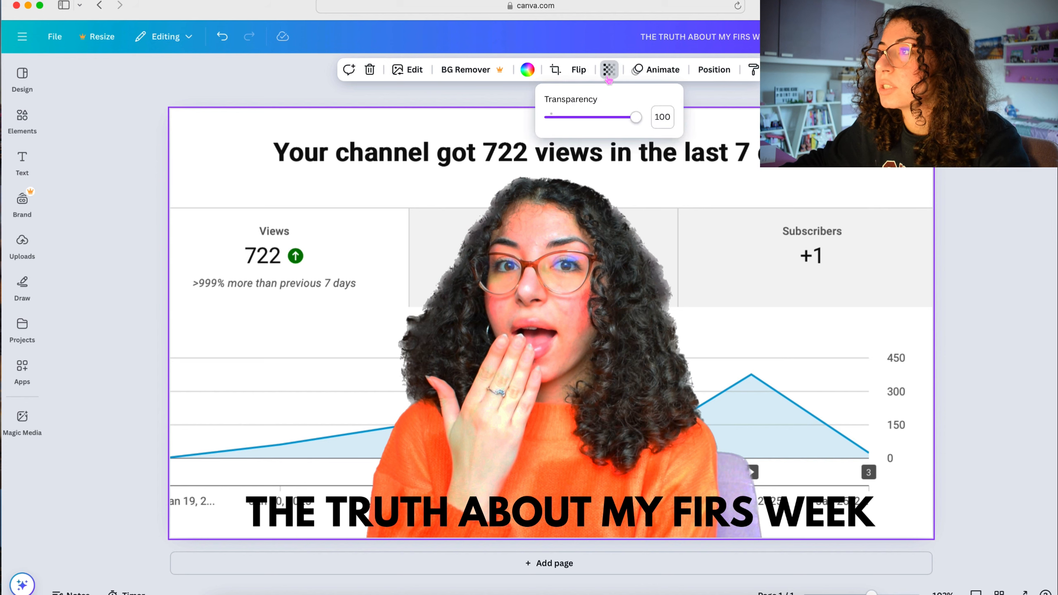
mouse_move(637, 123)
left_mouse_down()
mouse_move(558, 124)
mouse_move(620, 129)
left_mouse_up()
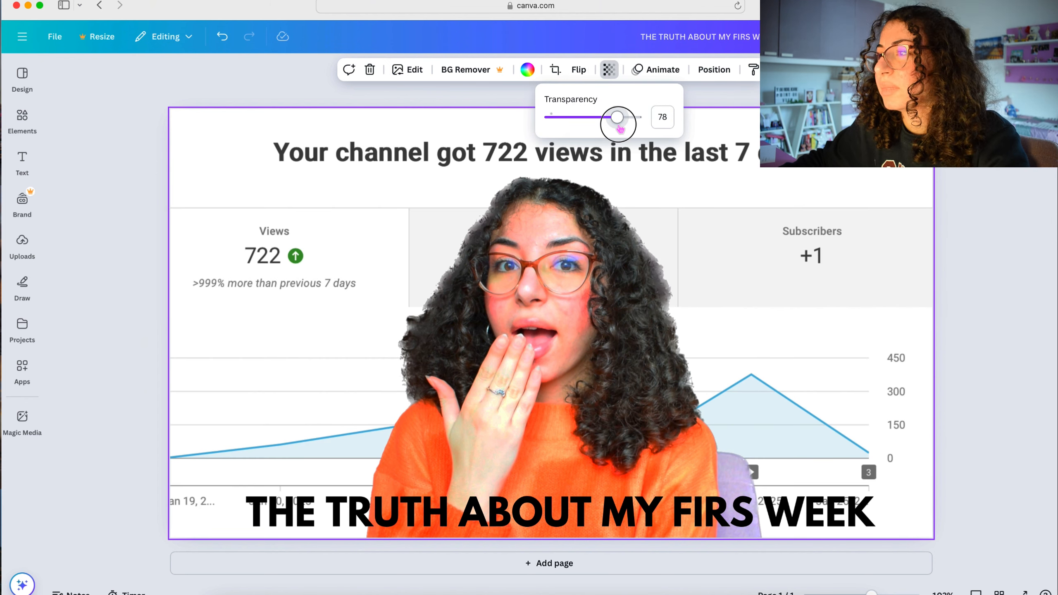
- Try the Shadow, Lift, Hollow, Splice and Outline effects on the headline text
left_click(529, 514)
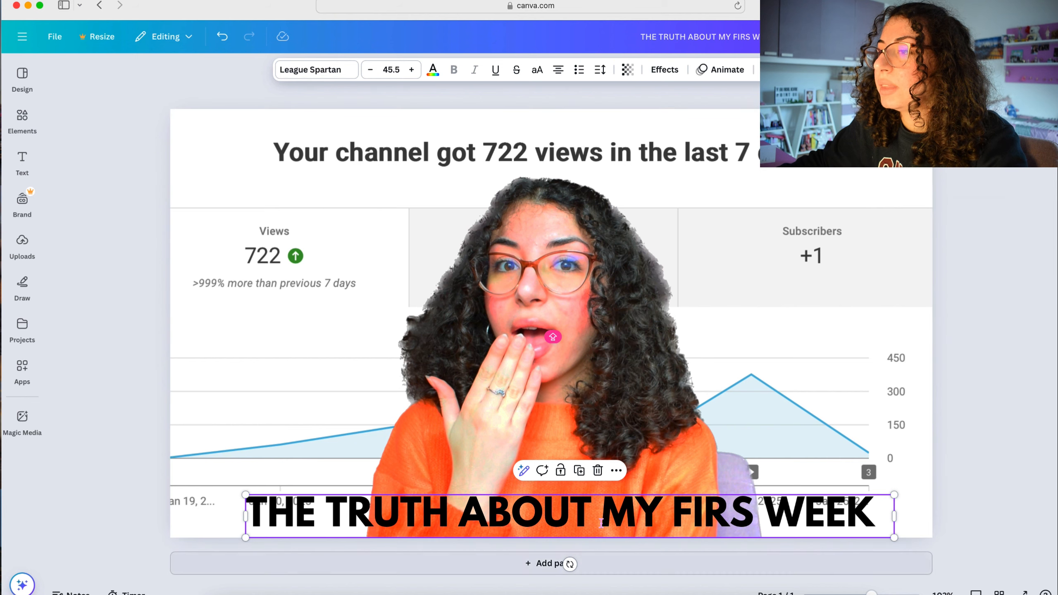
left_click(674, 75)
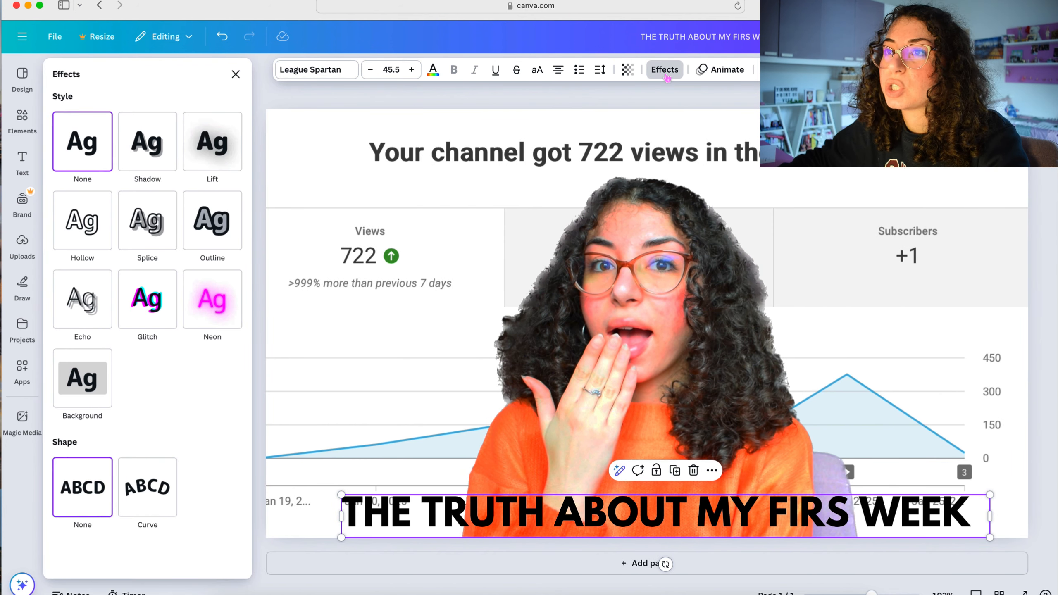
left_click(148, 142)
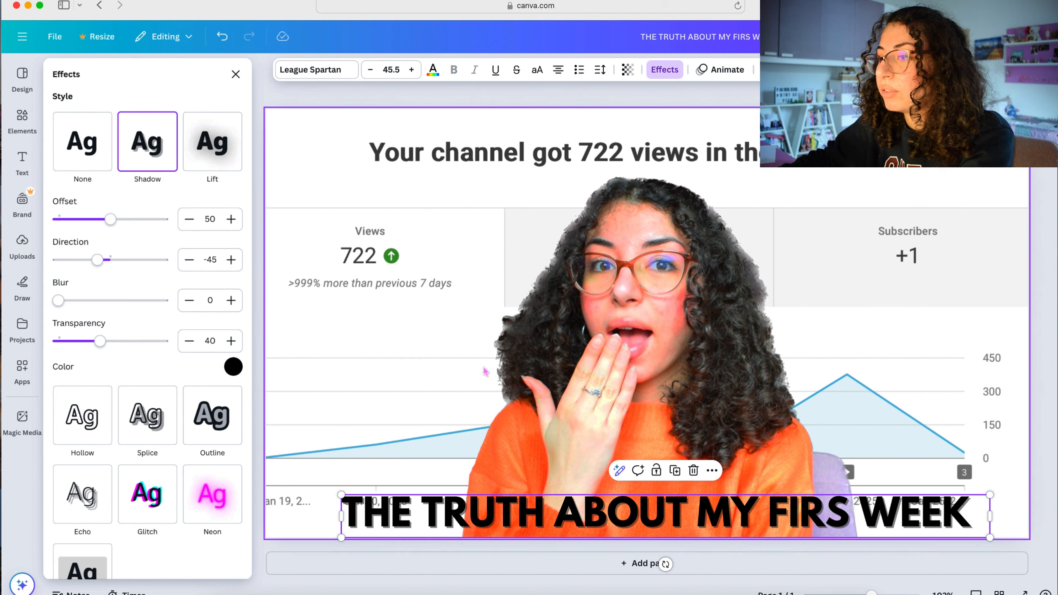
left_click(203, 148)
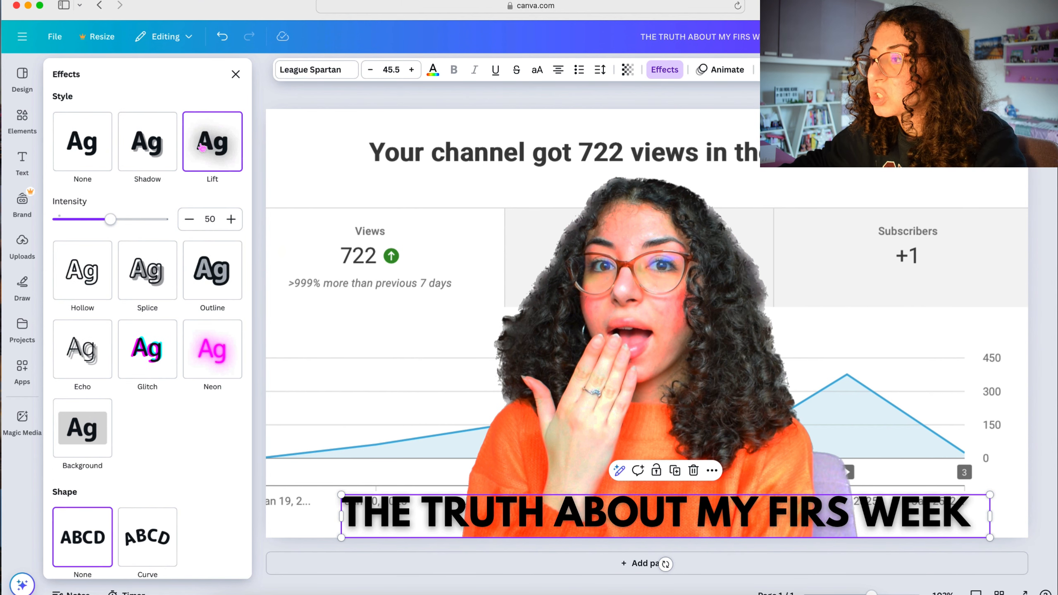
left_click(92, 283)
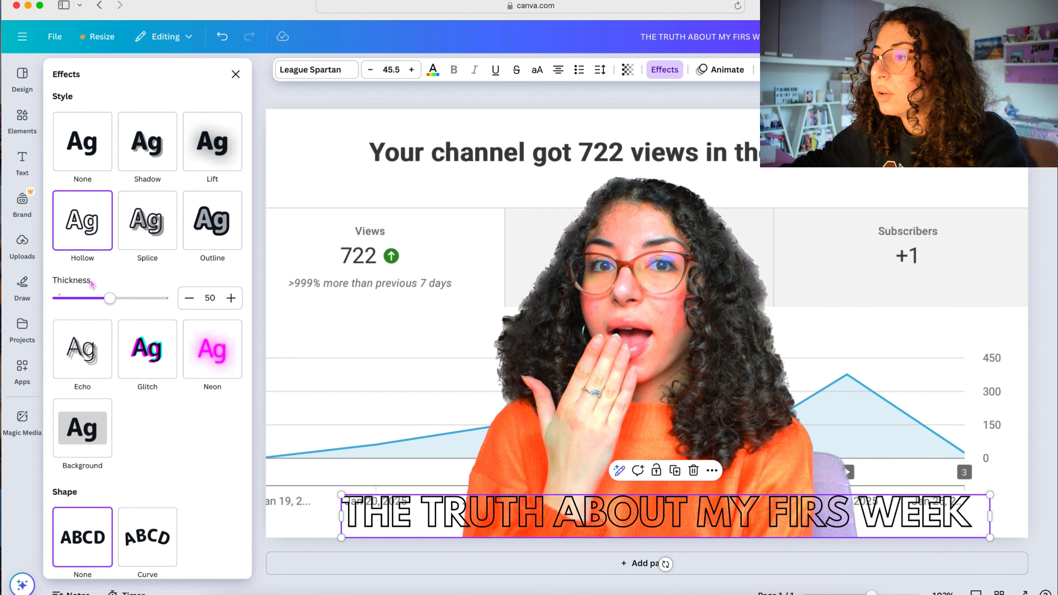
left_click(129, 226)
left_click(226, 229)
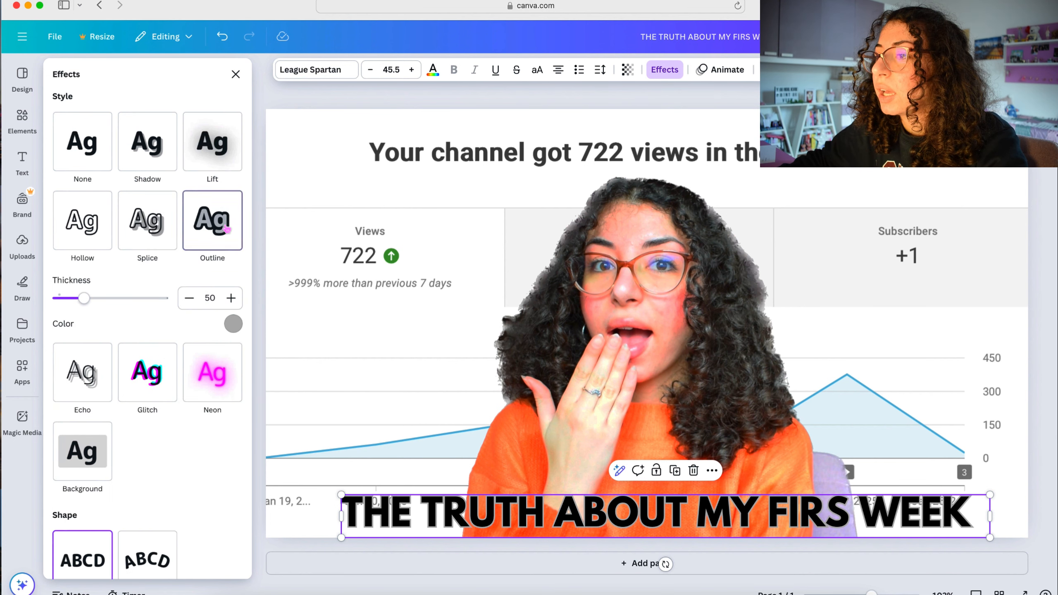
- Try the Echo, Glitch, Neon and Background effects on the headline text
left_click(83, 374)
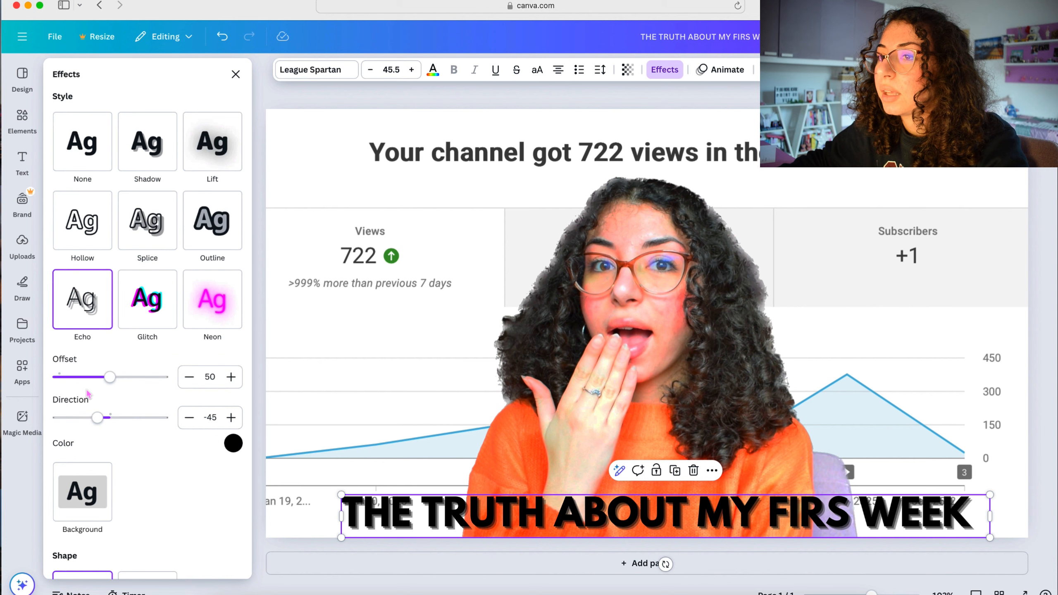
left_click(148, 321)
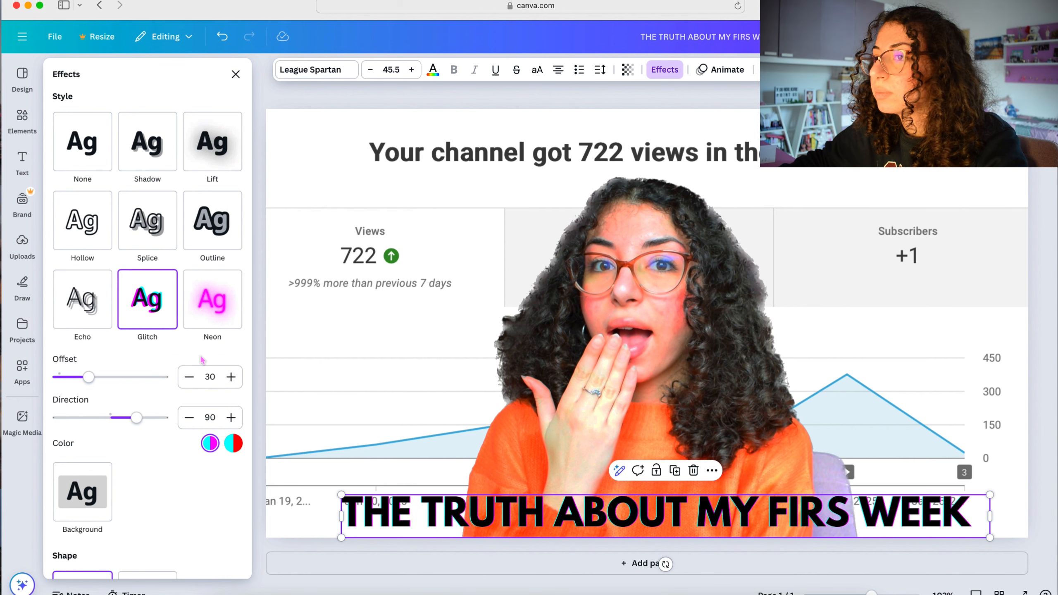
left_click(204, 298)
scroll(206, 294, "down", 1)
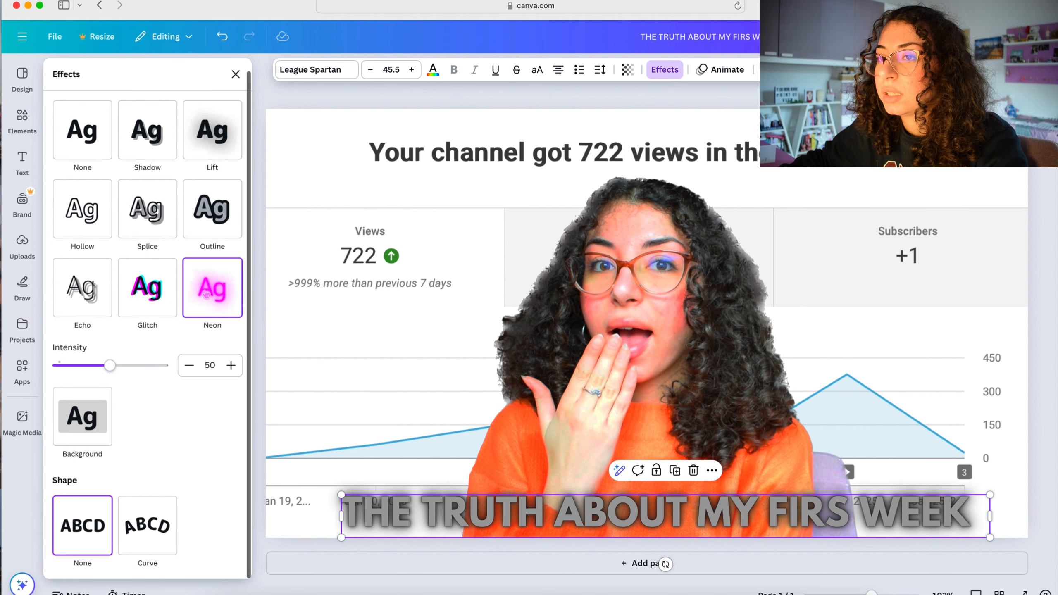
left_click(96, 434)
scroll(129, 396, "down", 3)
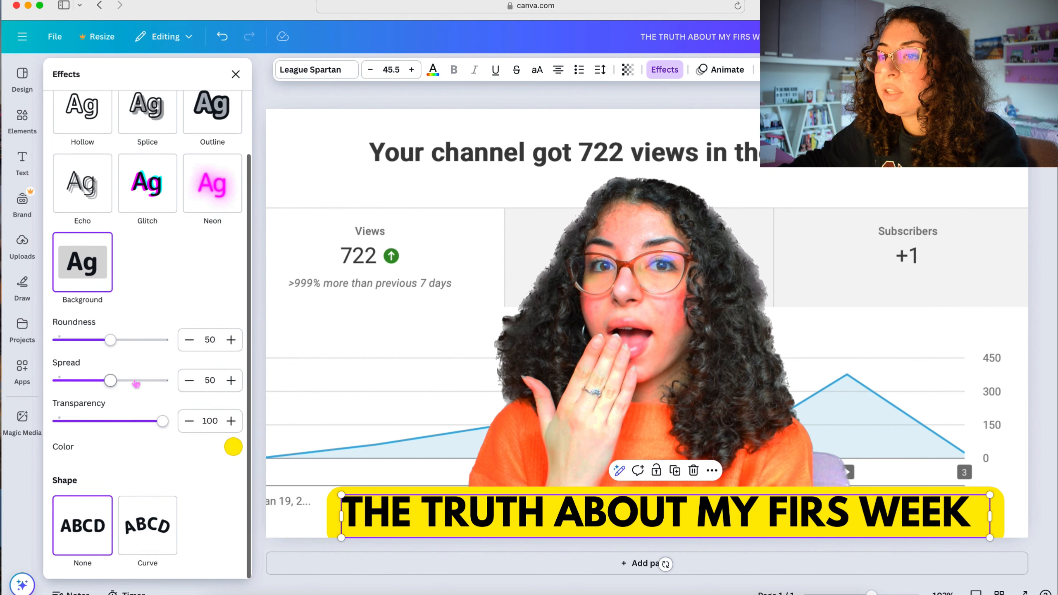
- Remove the background effect from the headline text and apply the Lift effect
scroll(135, 373, "up", 4)
left_click(83, 161)
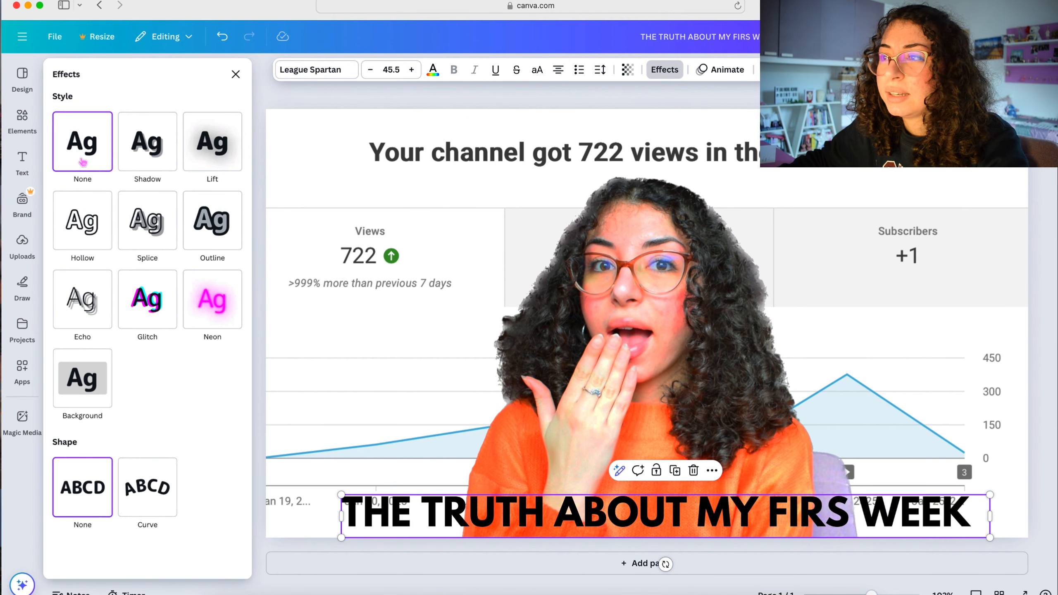
left_click(158, 165)
left_click(212, 172)
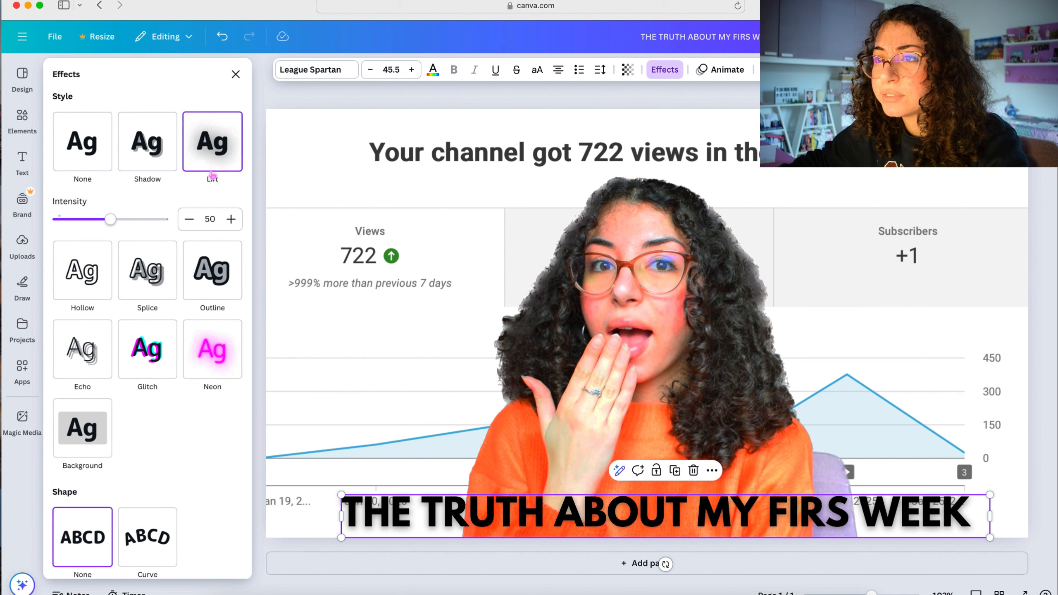
- Apply the Outline effect to the headline text and try the Curve shape at 5 before restoring the straight shape
left_click(207, 268)
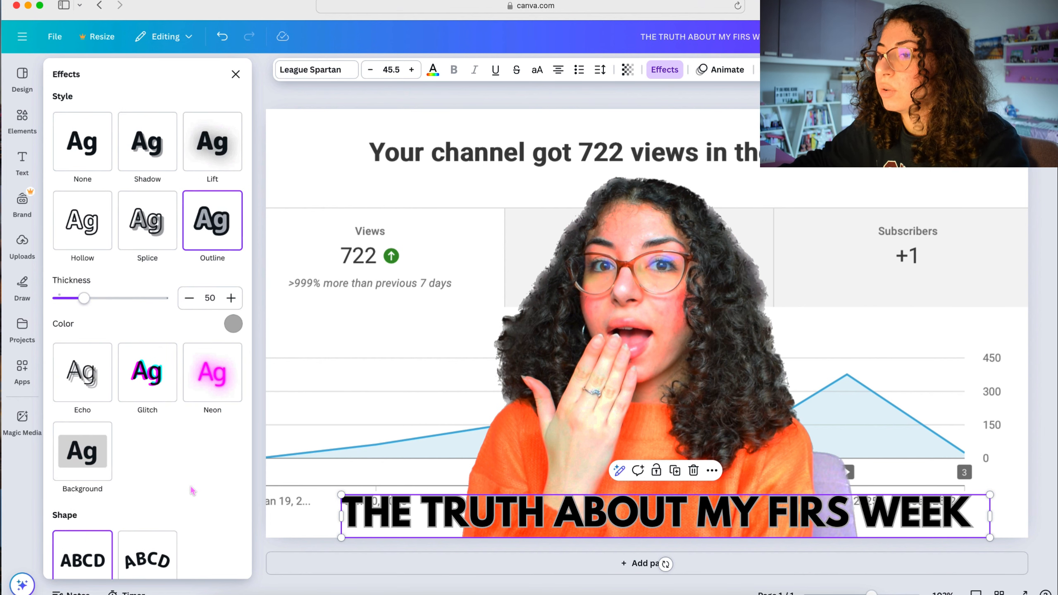
scroll(187, 550, "down", 2)
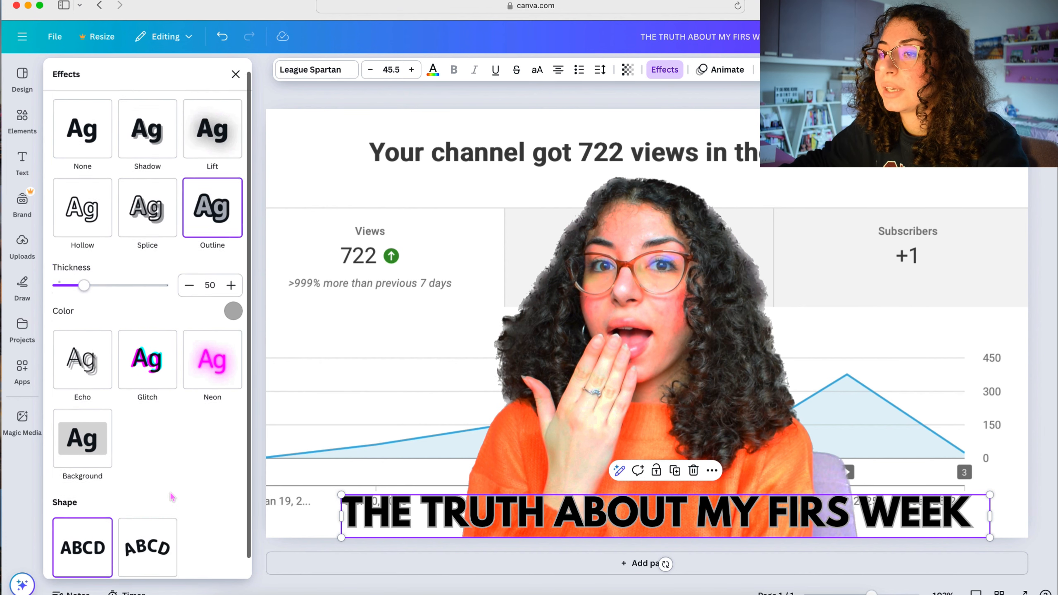
left_click(152, 528)
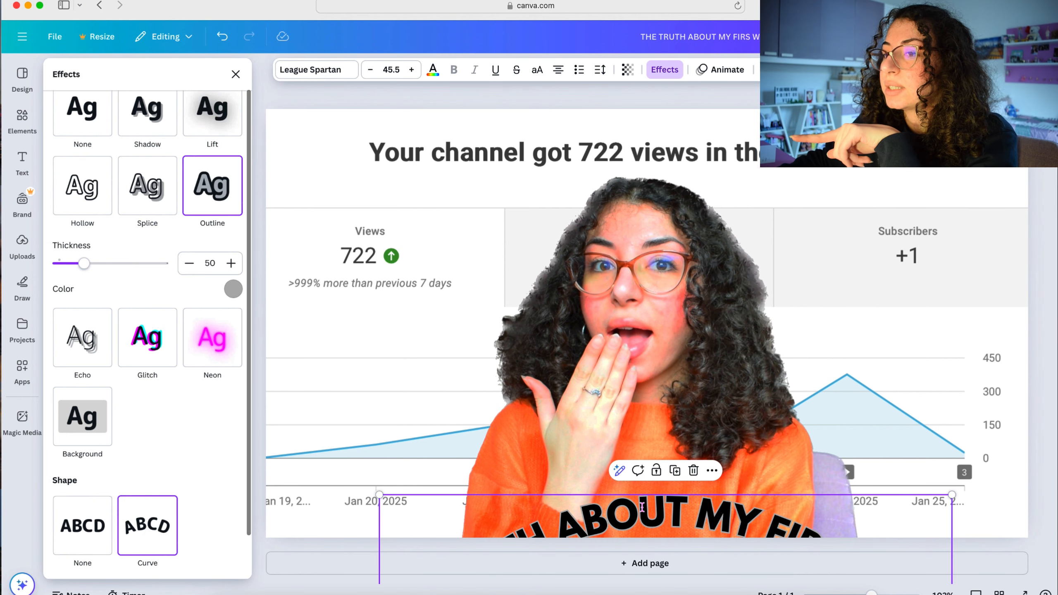
scroll(174, 466, "down", 3)
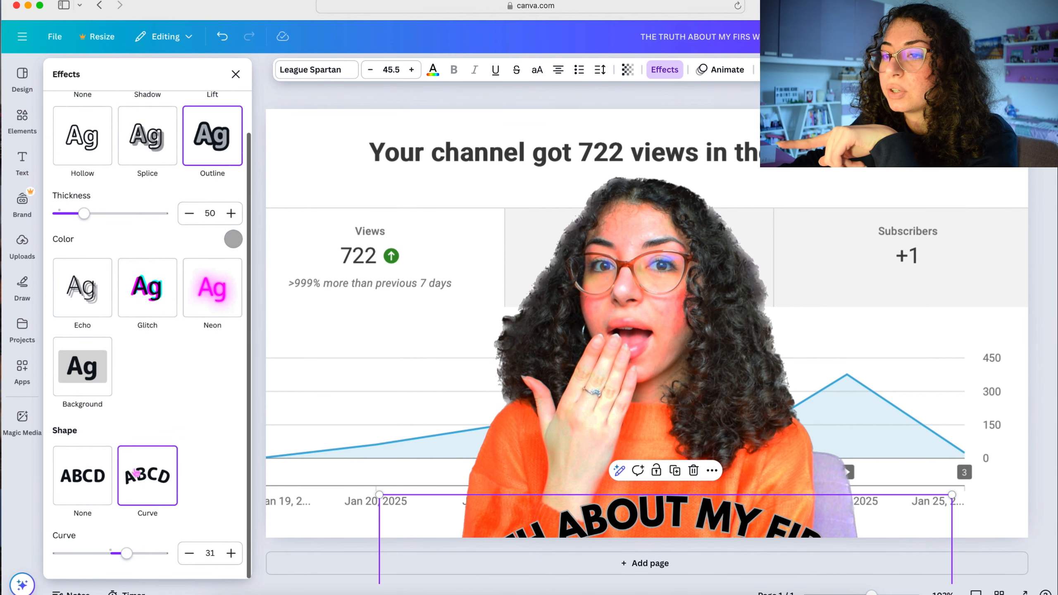
left_click_drag(587, 513, 579, 144)
mouse_move(126, 552)
left_mouse_down()
mouse_move(92, 554)
mouse_move(135, 556)
mouse_move(115, 561)
left_mouse_up()
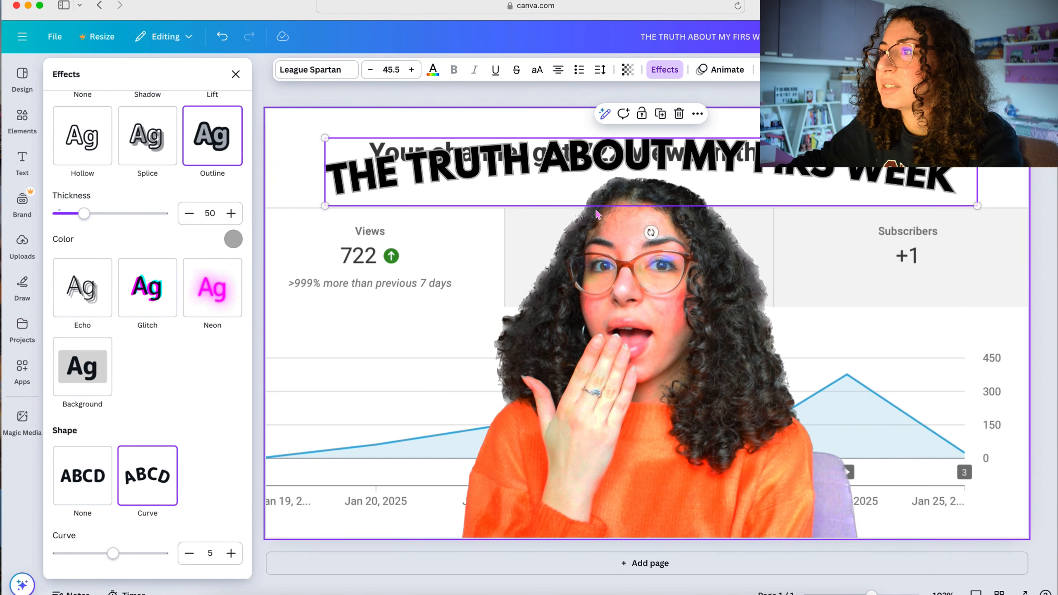
left_click(84, 480)
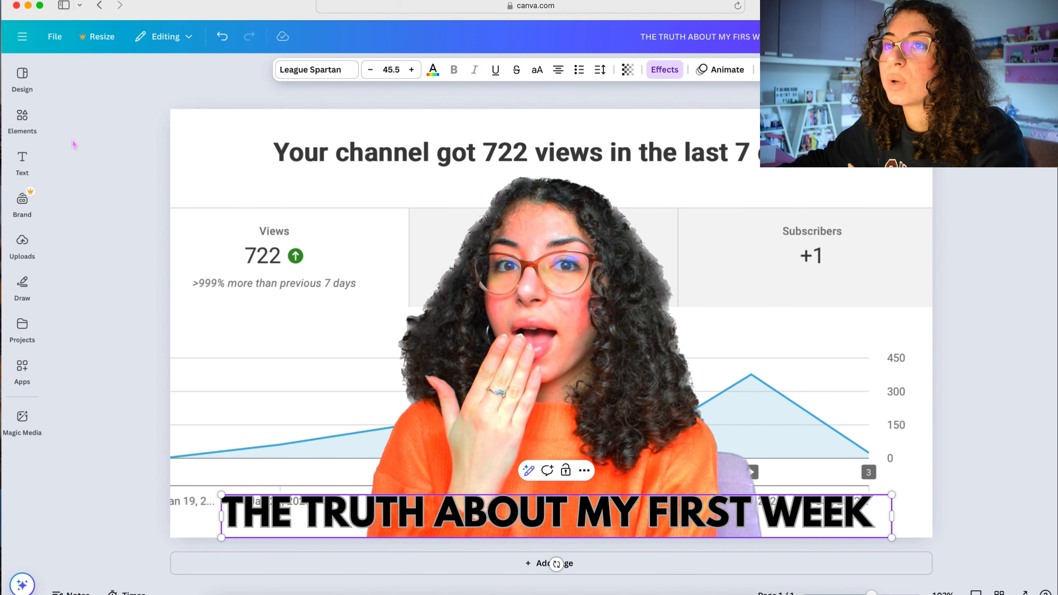
- Add a second text box reading "NO GROWTH YET?" in the upper right of the thumbnail
left_click(21, 161)
left_click(189, 106)
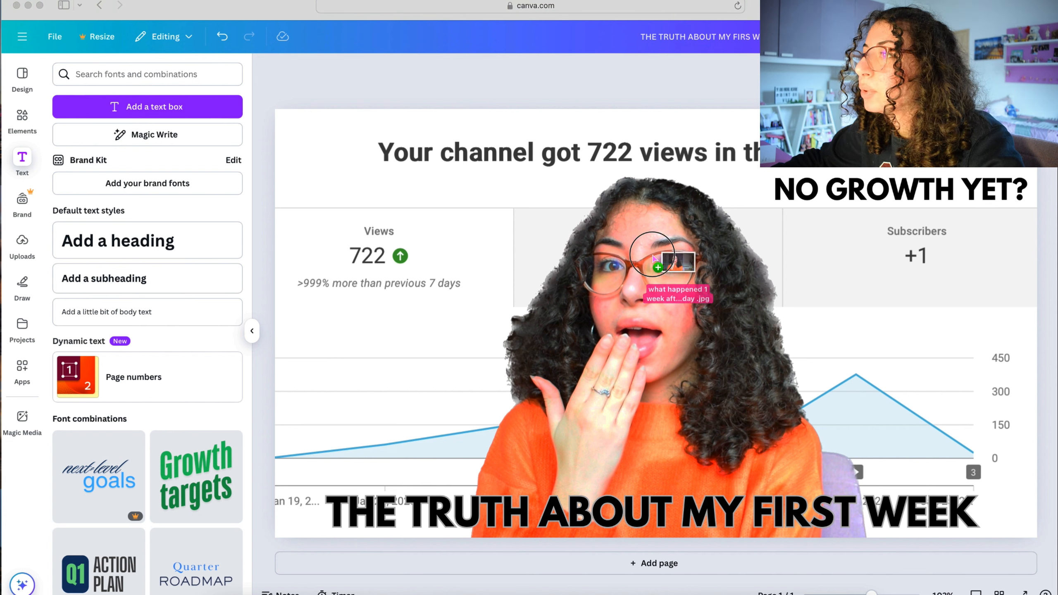
- Add the original portrait photo to the page and replace the page background with it
left_click(509, 223)
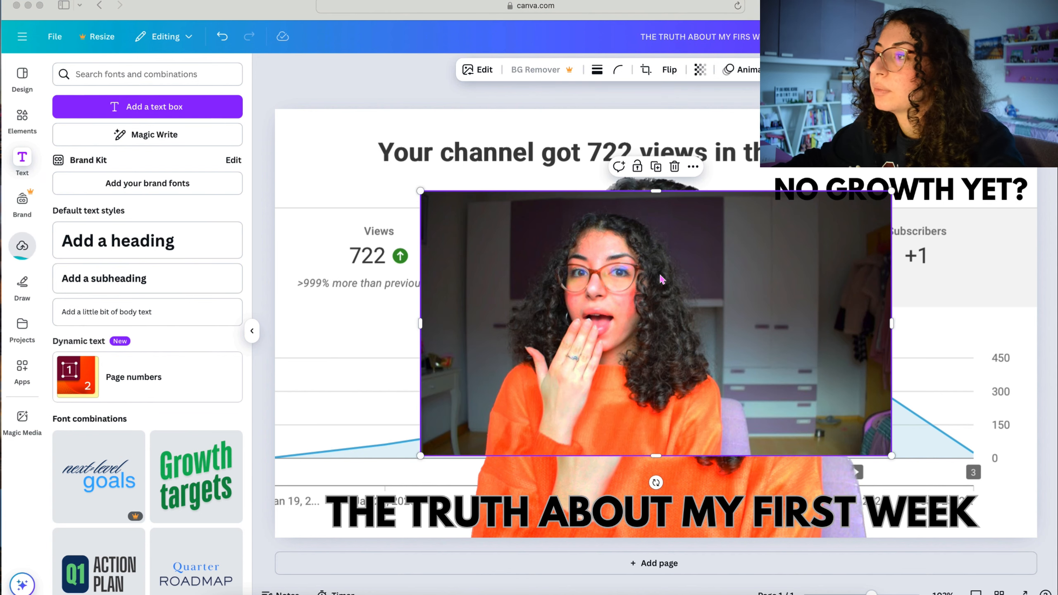
right_click(632, 287)
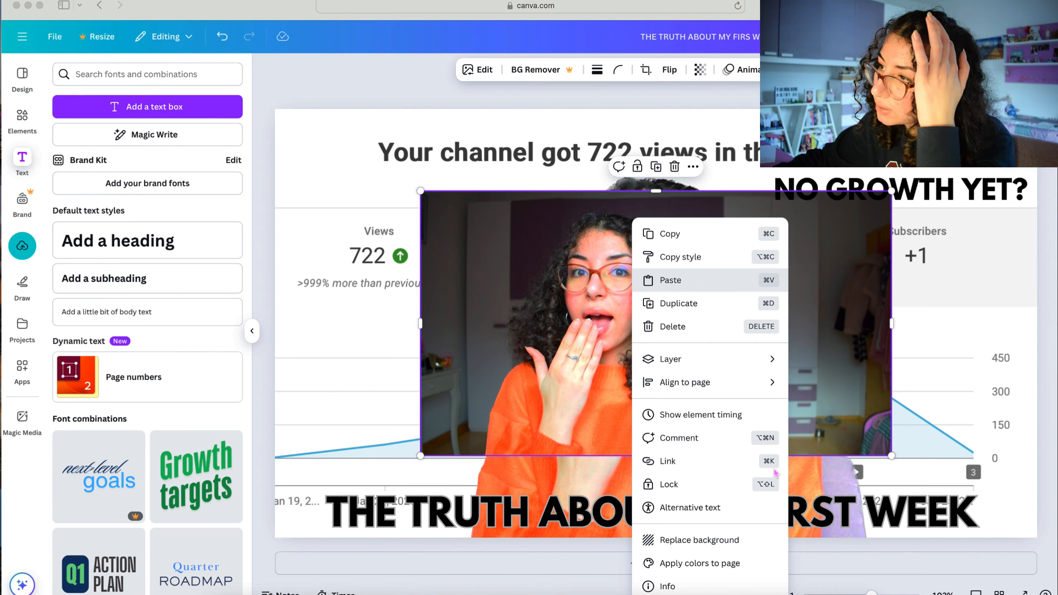
left_click(699, 540)
- Fit the portrait cutout over the figure in the background photo and move "NO GROWTH YET?" up beside her head
left_click_drag(658, 336, 576, 330)
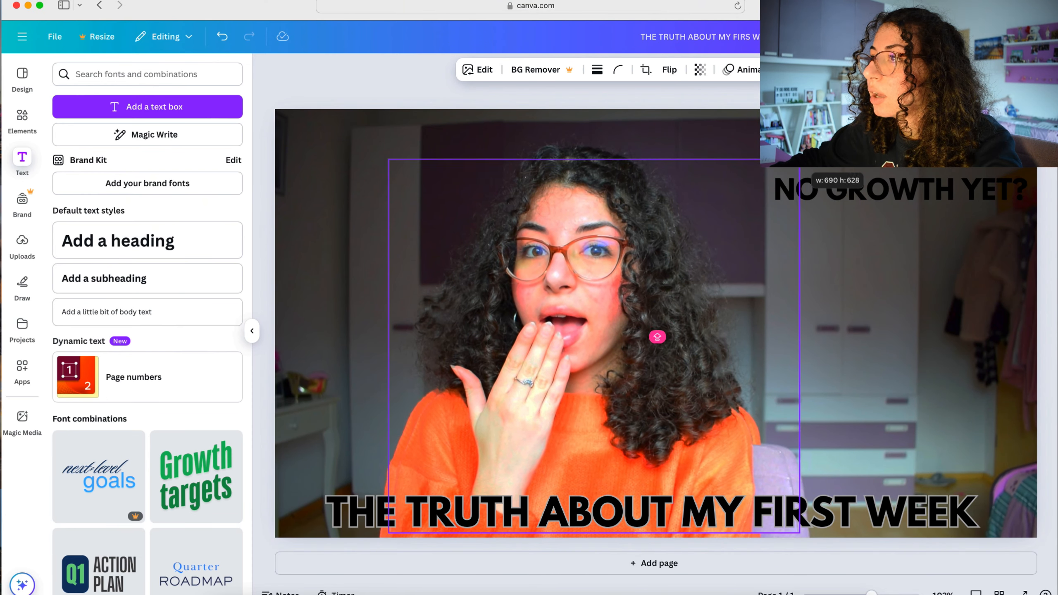
left_click_drag(916, 196, 773, 191)
left_click_drag(1049, 408, 780, 367)
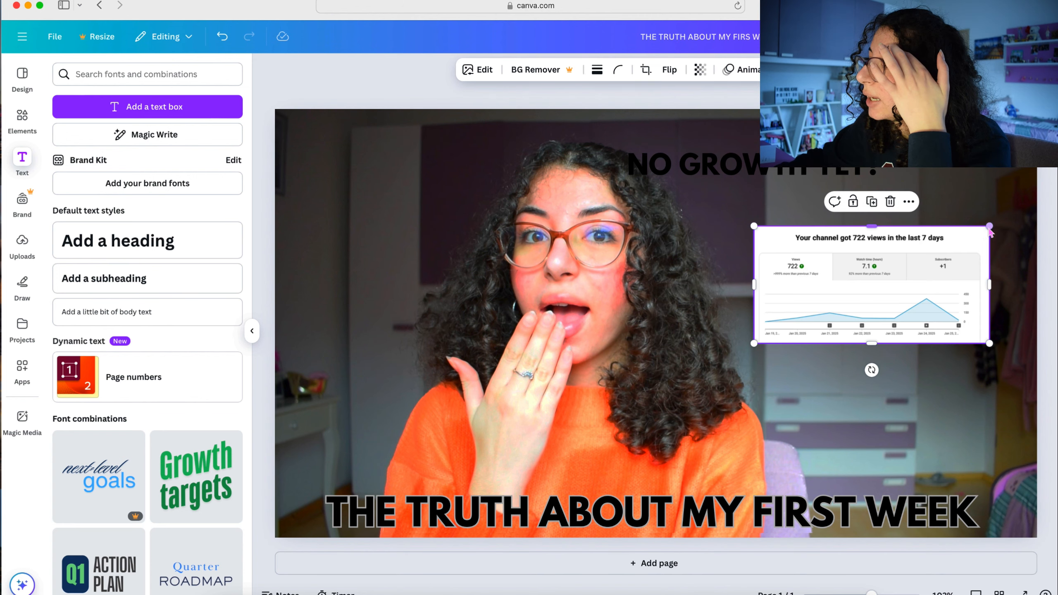
- Place the channel views screenshot and the Shorts statistics screenshot, both scaled down, one above the other beside the portrait
left_click_drag(990, 228, 1005, 216)
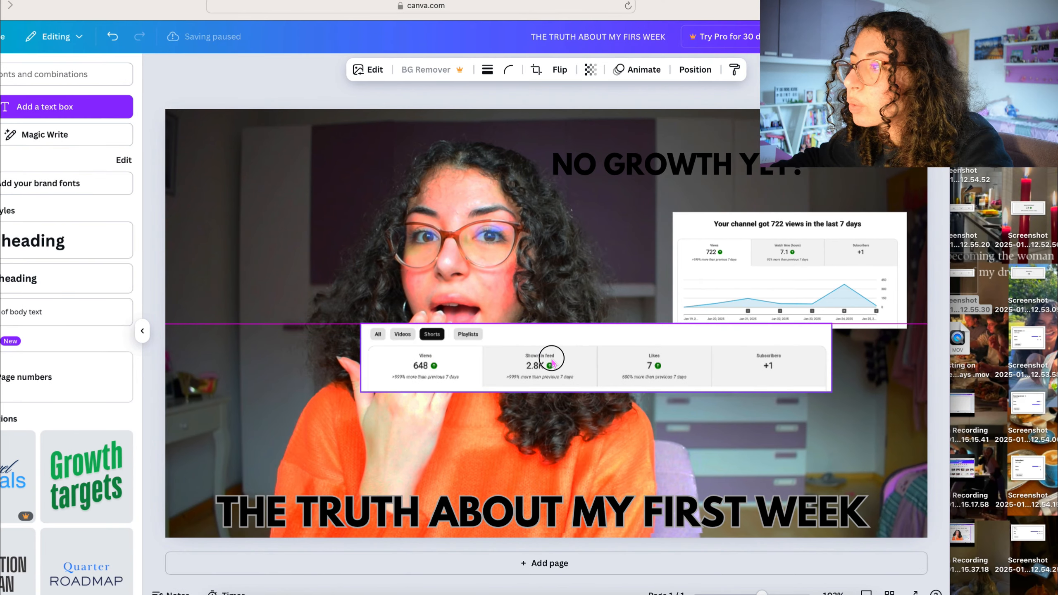
left_click_drag(665, 349, 819, 392)
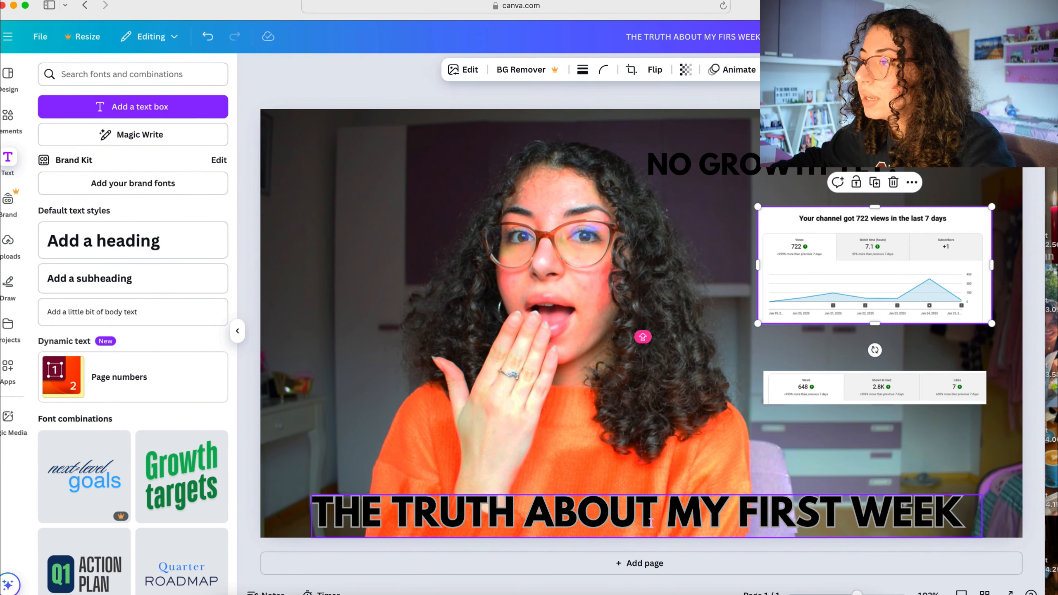
- Shift "NO GROWTH YET?" onto the portrait and move the main headline from the bottom to the top of the thumbnail
left_click(651, 524)
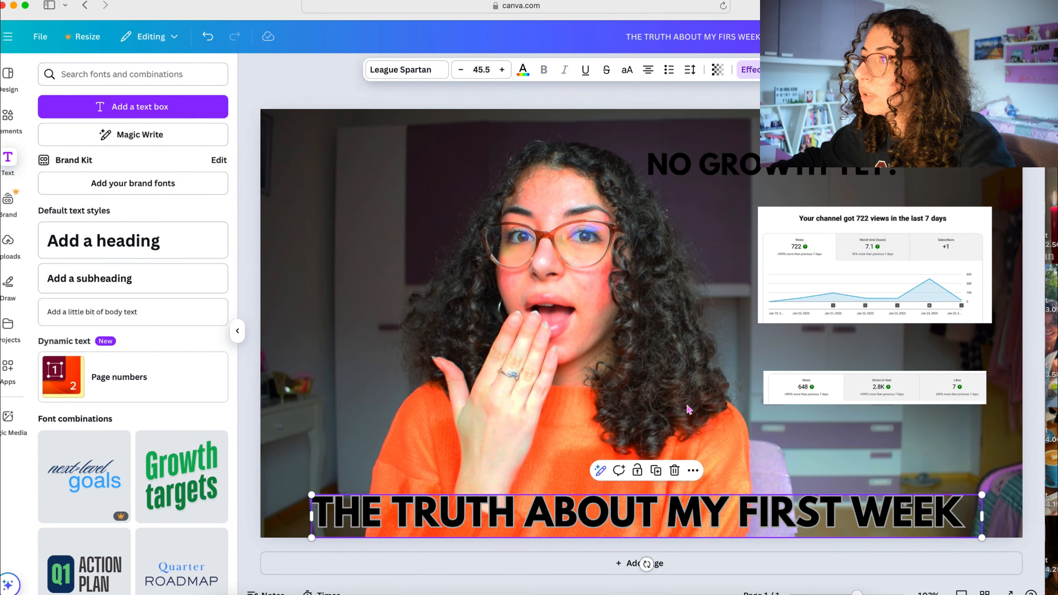
left_click_drag(723, 170, 379, 289)
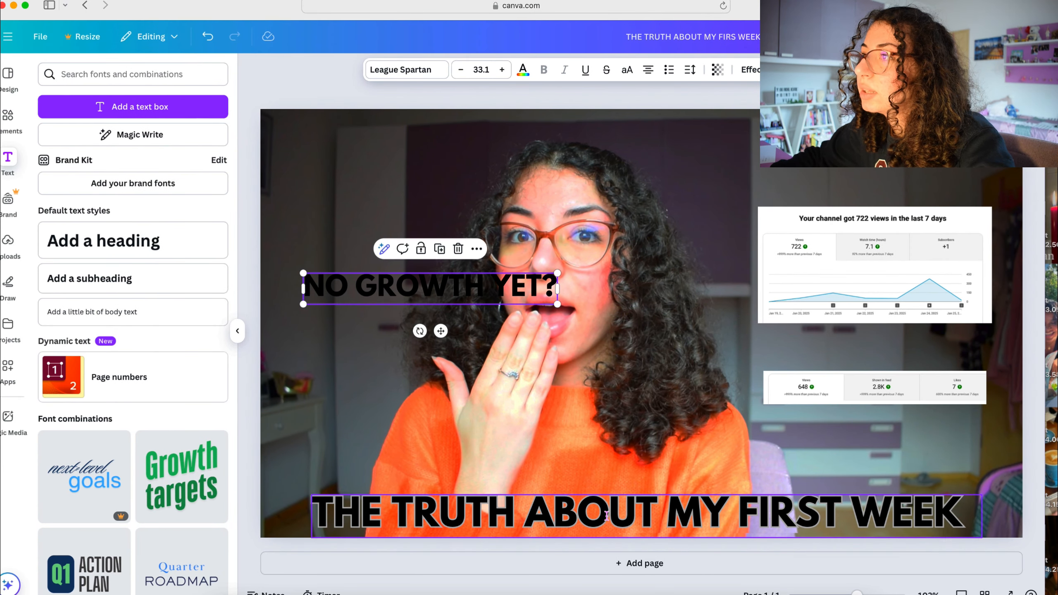
left_click_drag(608, 515, 622, 139)
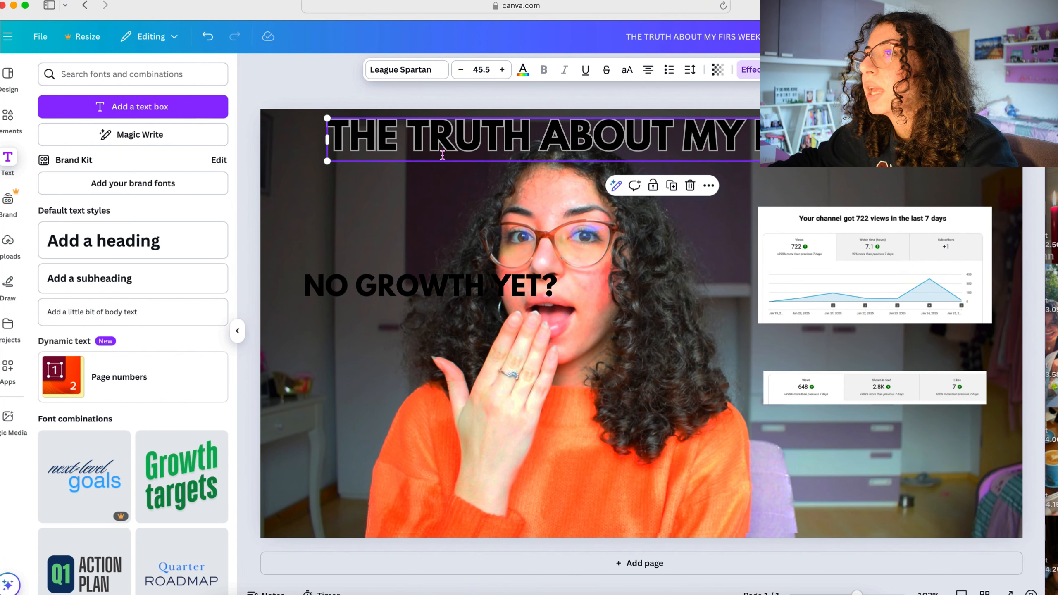
- Colour the main headline white and apply the Shadow effect to it
triple_click(335, 137)
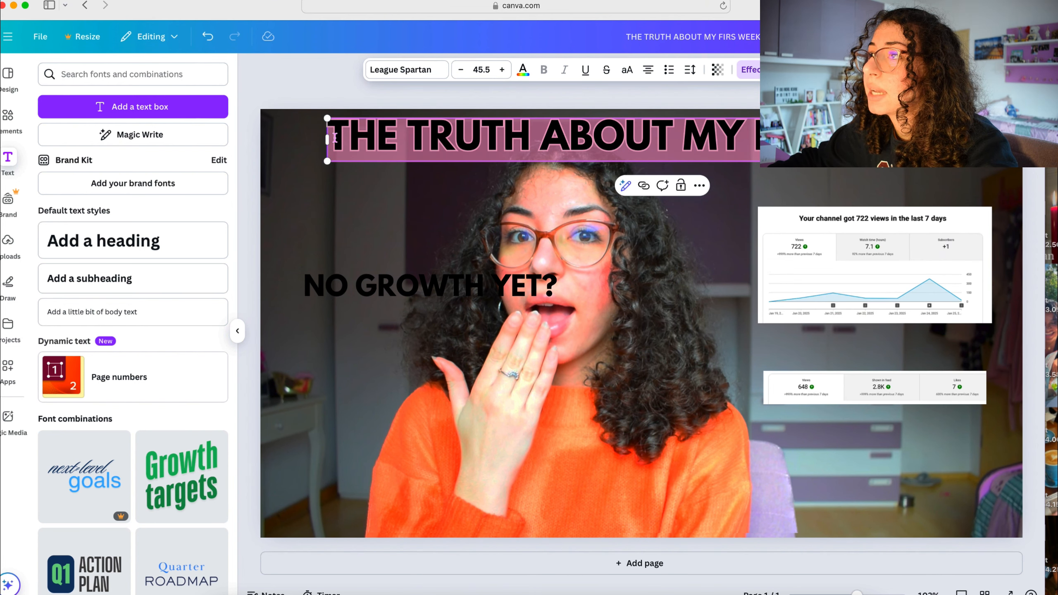
left_click(523, 70)
left_click(150, 157)
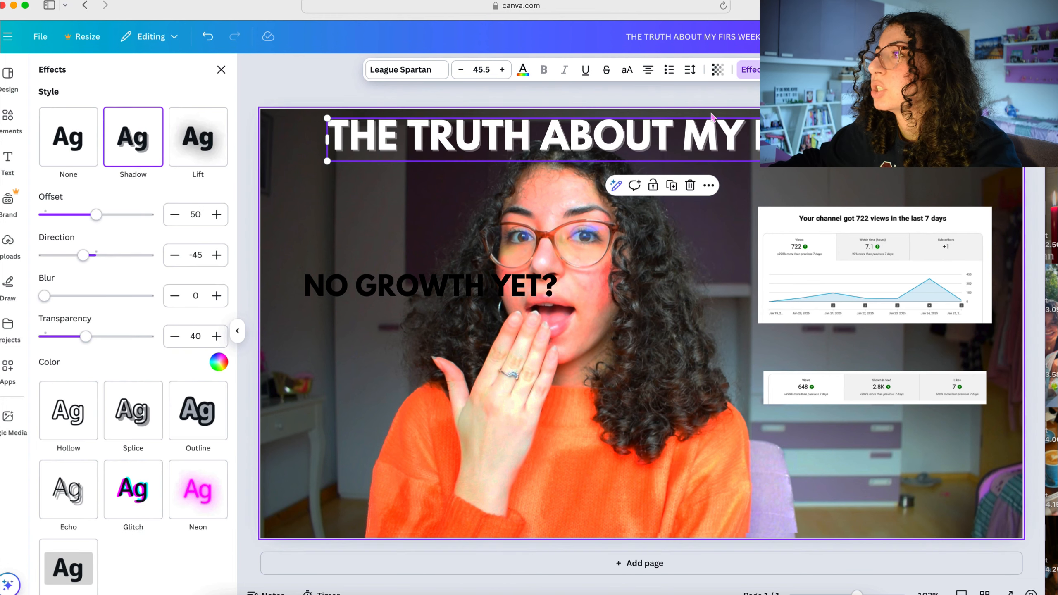
left_click(749, 70)
- Move "NO GROWTH YET?" to the bottom of the thumbnail and enlarge it to size 50.6
left_click_drag(420, 286, 605, 492)
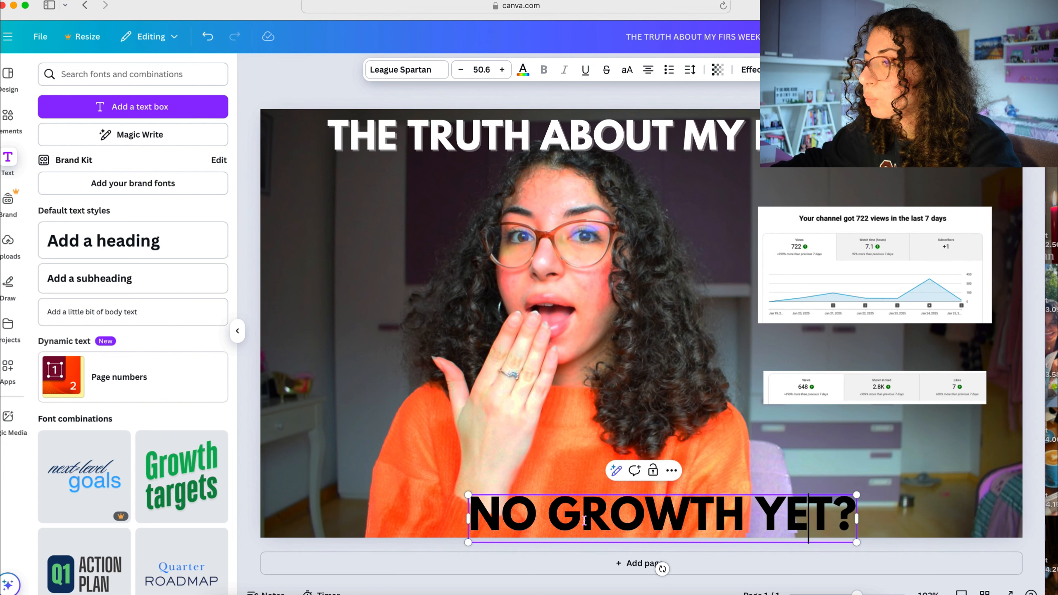
- Colour the whole "NO GROWTH YET?" text bright red (#ff3131)
double_click(480, 512)
left_click_drag(480, 514, 853, 518)
left_click(527, 77)
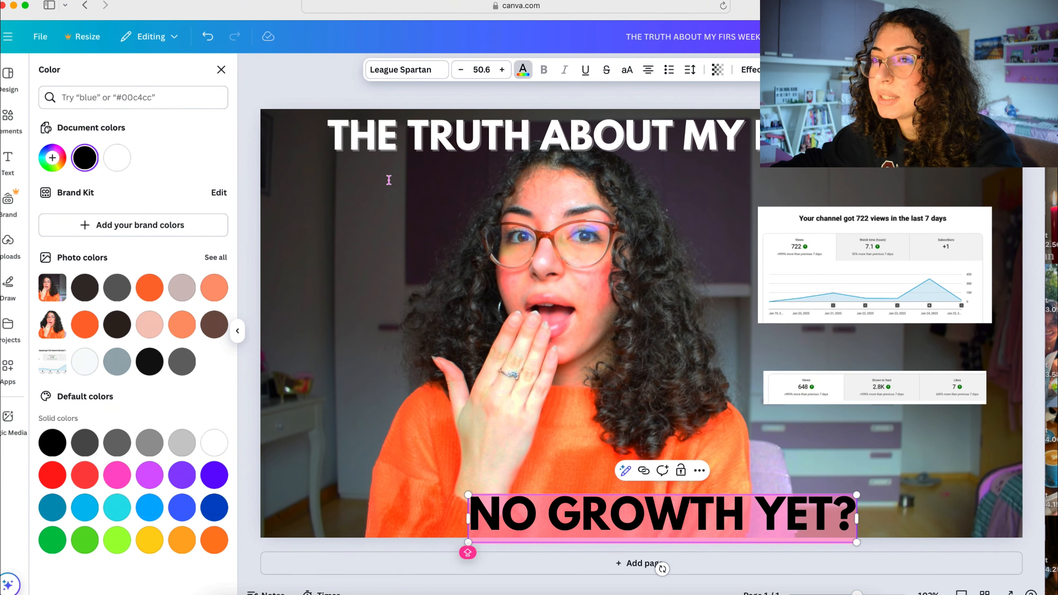
left_click(57, 480)
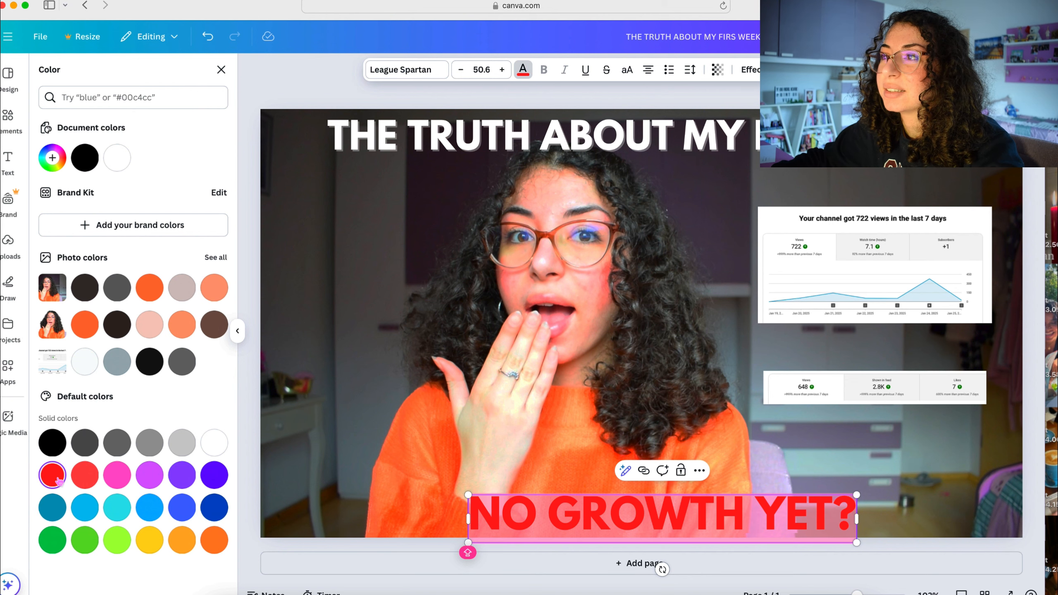
left_click(736, 98)
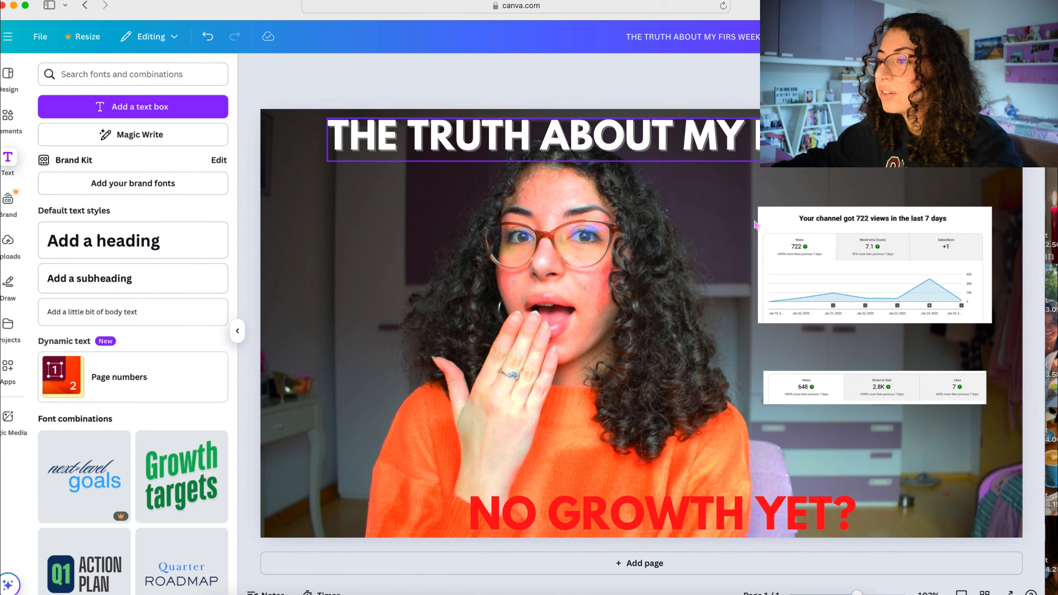
- Recolour the "NO GROWTH YET?" text white
left_click(683, 515)
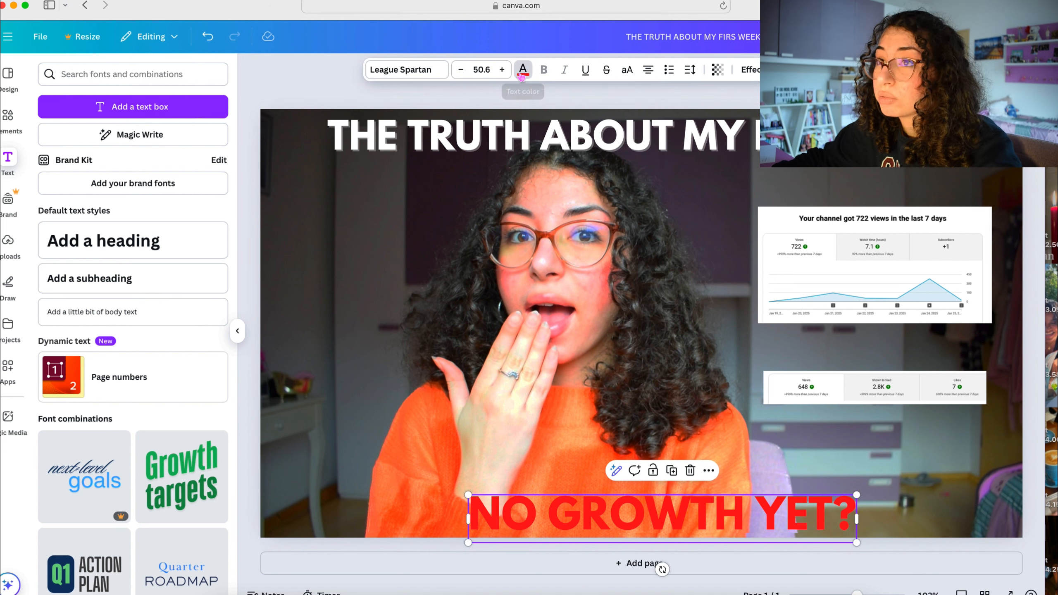
left_click(521, 70)
left_click(118, 158)
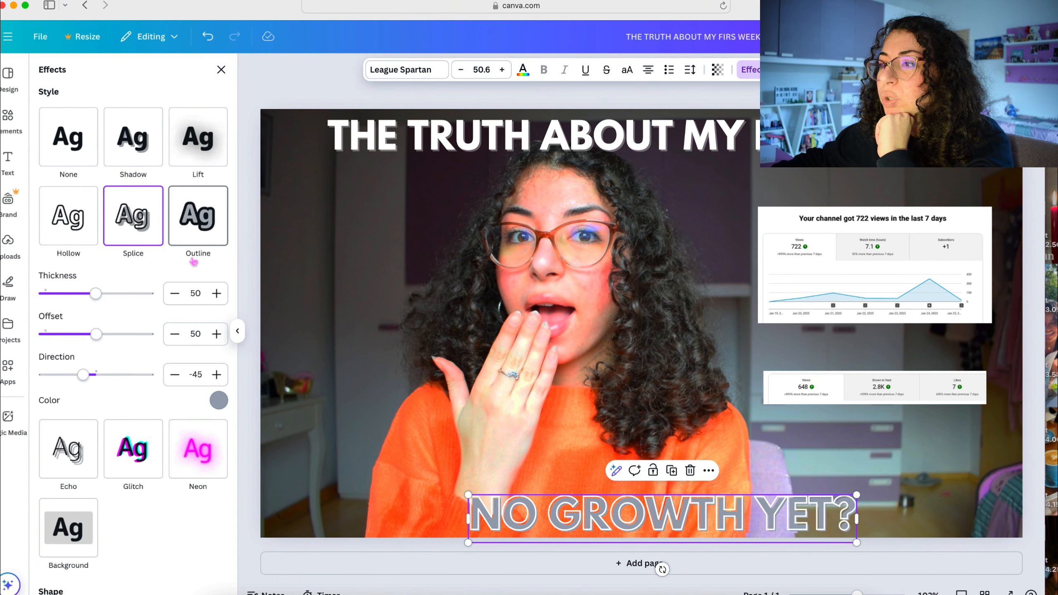
- Apply the Outline effect to "NO GROWTH YET?" and shift the text slightly left along the bottom edge
left_click(198, 215)
left_click(453, 98)
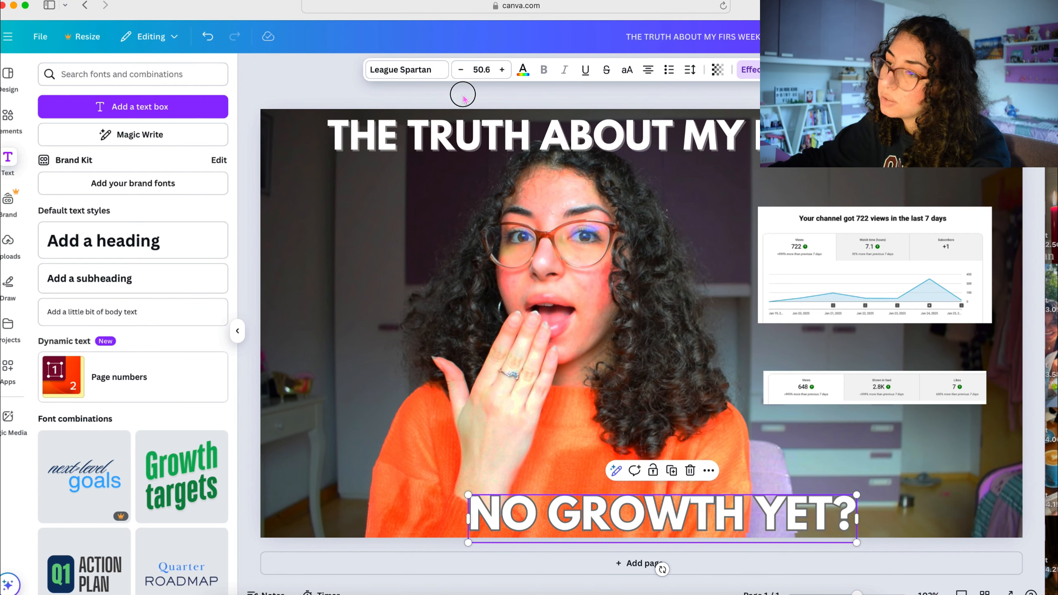
left_click(464, 97)
left_click_drag(716, 521, 695, 522)
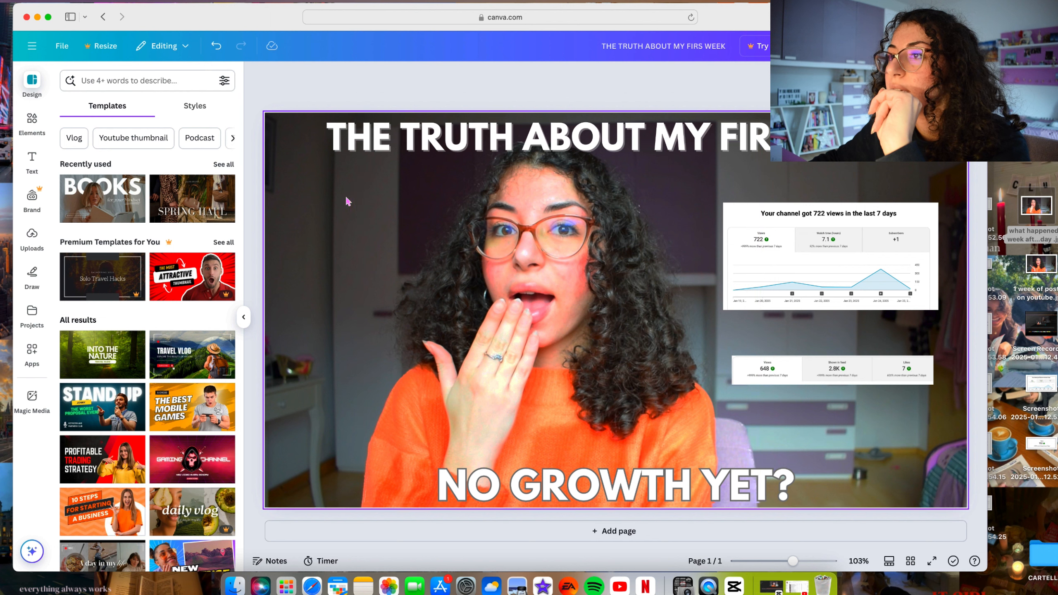
- Examine the filters and effects available for editing the background photo
left_click(376, 226)
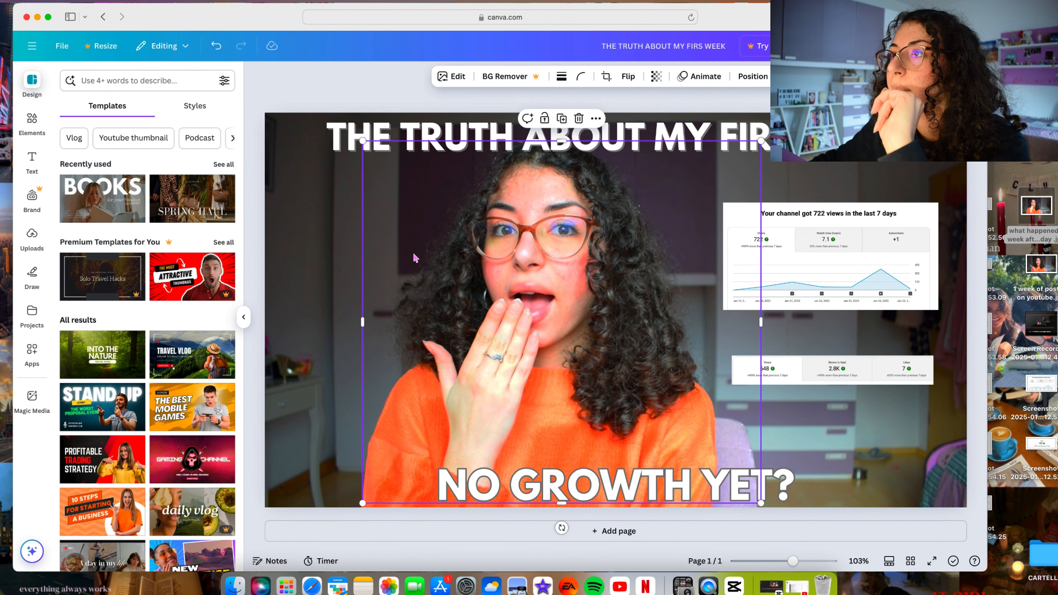
left_click(318, 217)
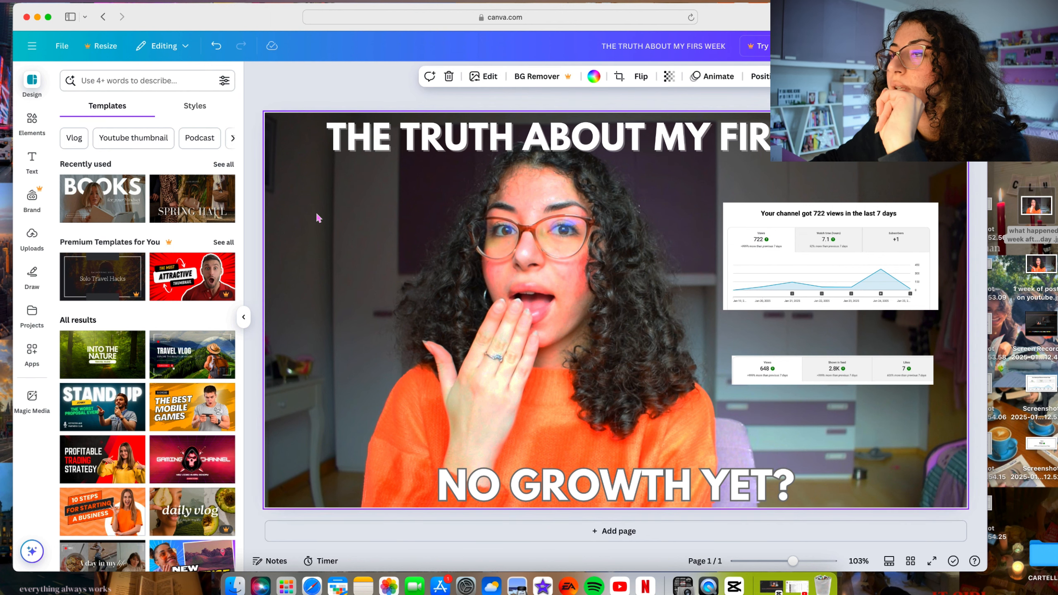
left_click(486, 80)
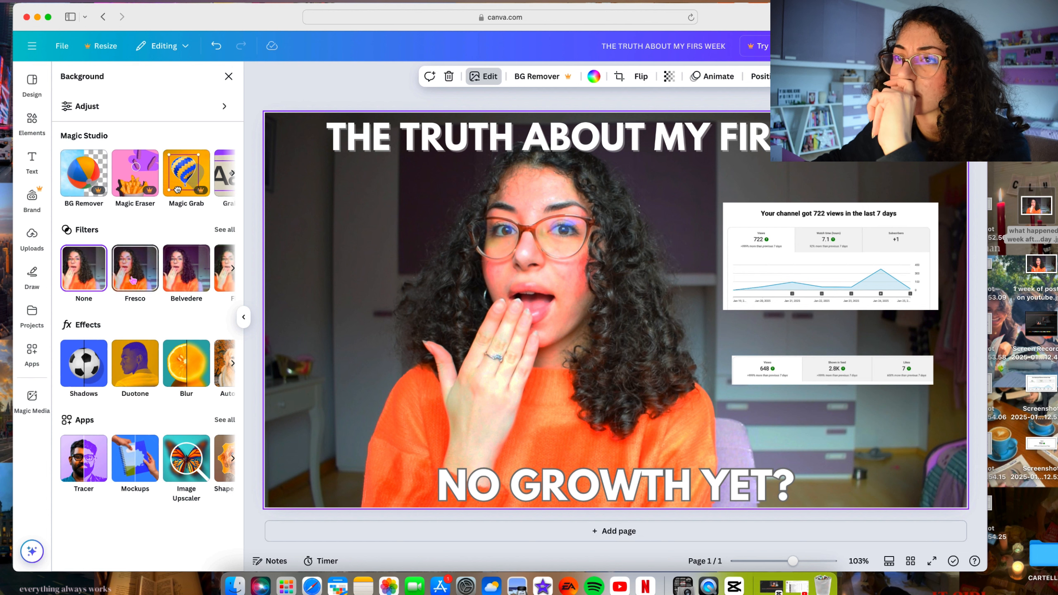
scroll(176, 267, "right", 3)
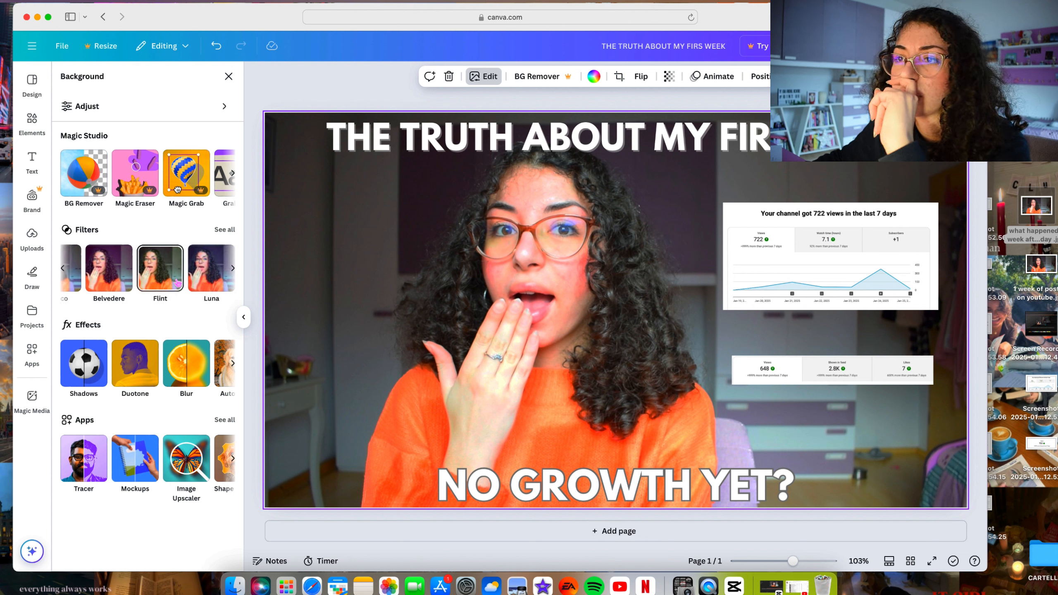
scroll(159, 366, "right", 1)
scroll(150, 359, "right", 2)
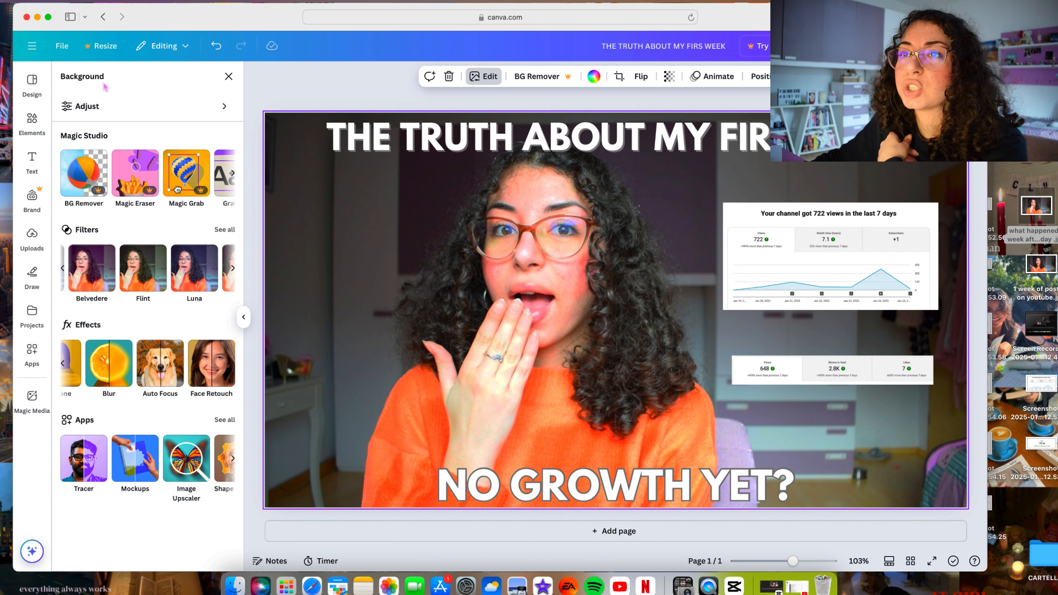
- Try raising the temperature and saturation of the background photo in the image adjustments
left_click(101, 106)
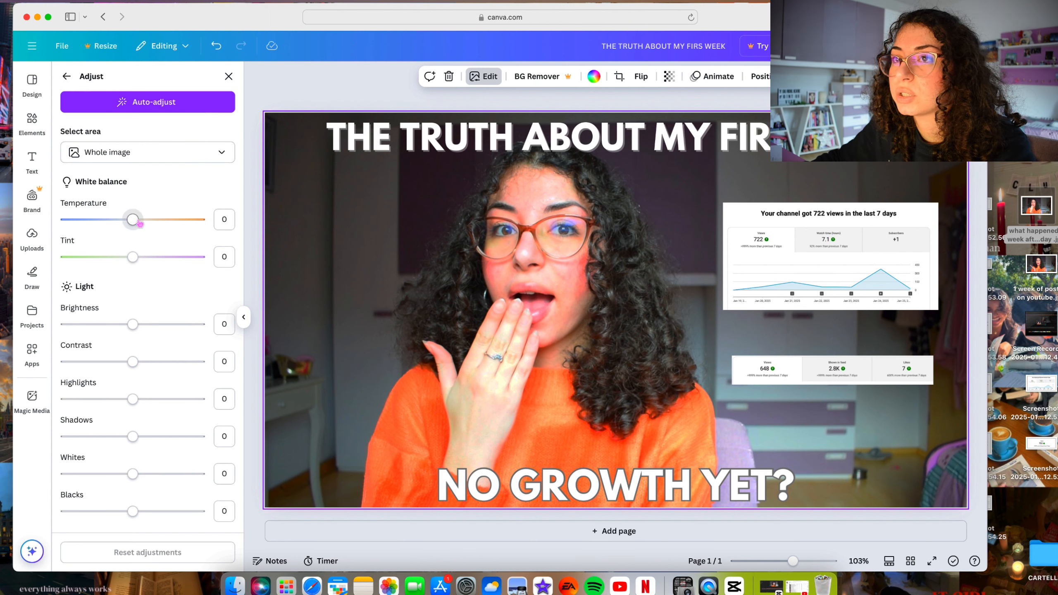
mouse_move(165, 224)
left_mouse_down()
mouse_move(132, 226)
mouse_move(182, 222)
left_mouse_up()
scroll(156, 264, "down", 7)
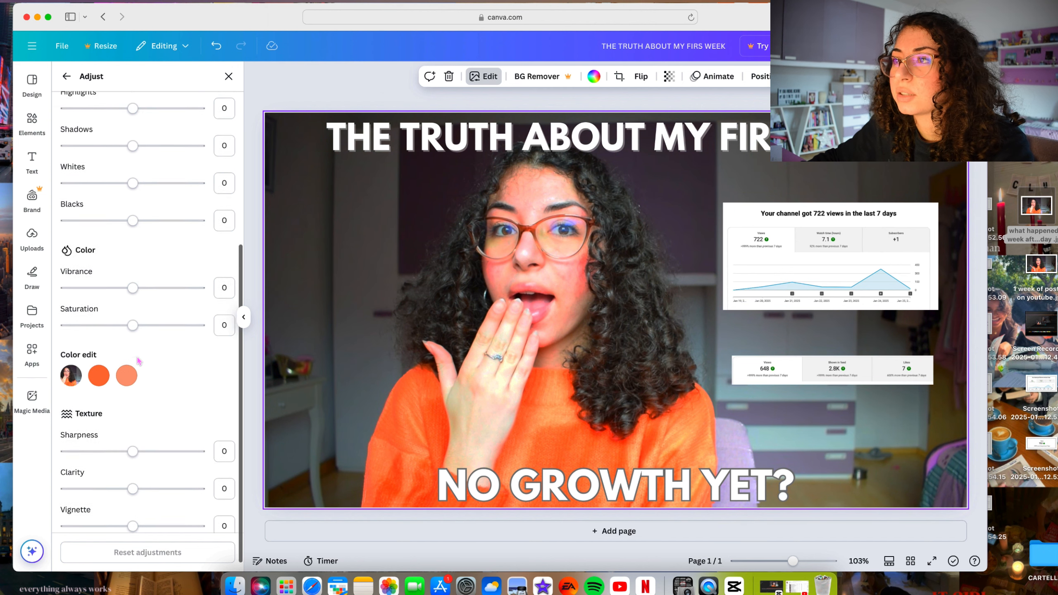
scroll(139, 361, "down", 1)
left_click_drag(133, 318, 159, 316)
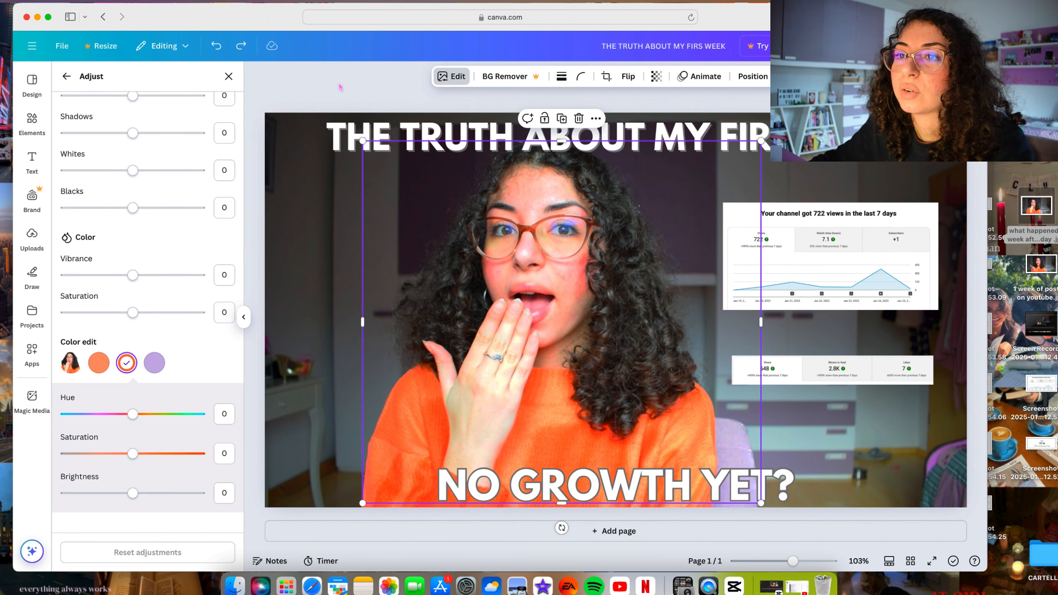
- Try a slight brightness change on the portrait cutout and leave the image adjustments
scroll(179, 194, "up", 6)
scroll(180, 194, "up", 3)
mouse_move(133, 324)
left_mouse_down()
mouse_move(180, 326)
mouse_move(136, 325)
left_mouse_up()
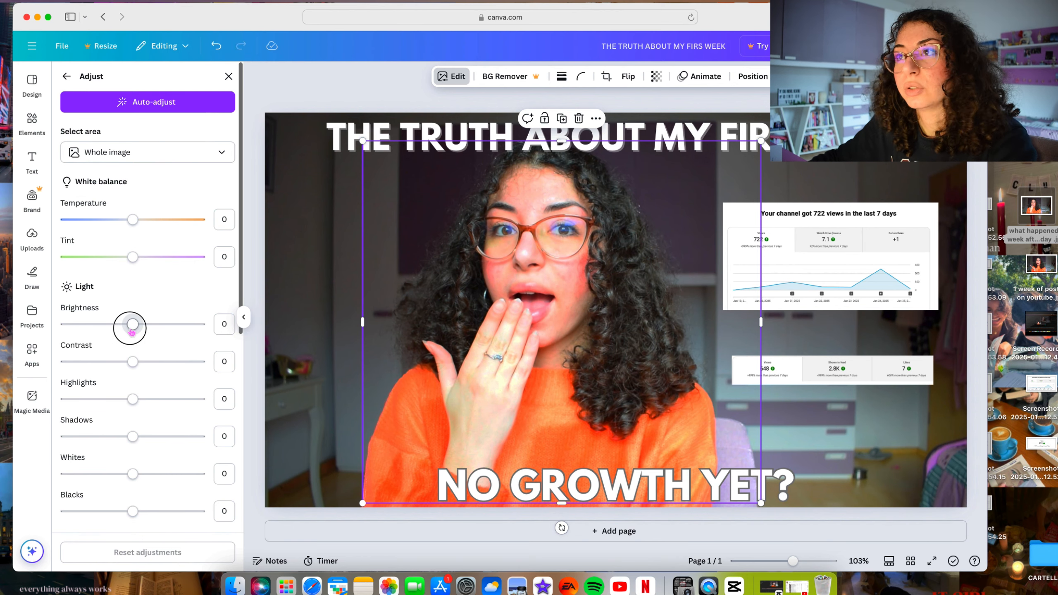
key("Escape")
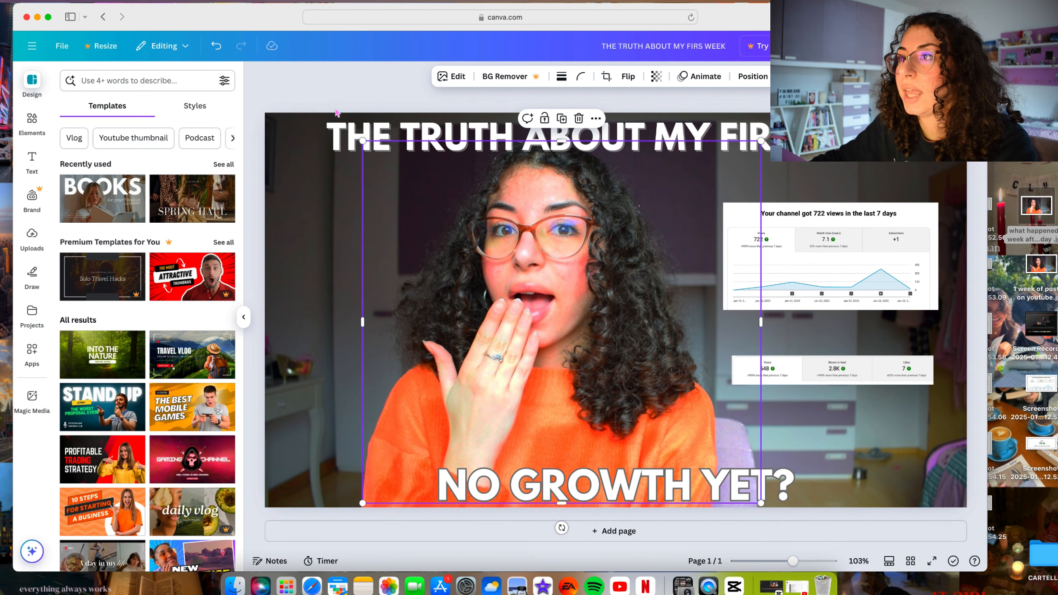
- Search the design elements for "youtube logo" and show all matching graphics
left_click(339, 250)
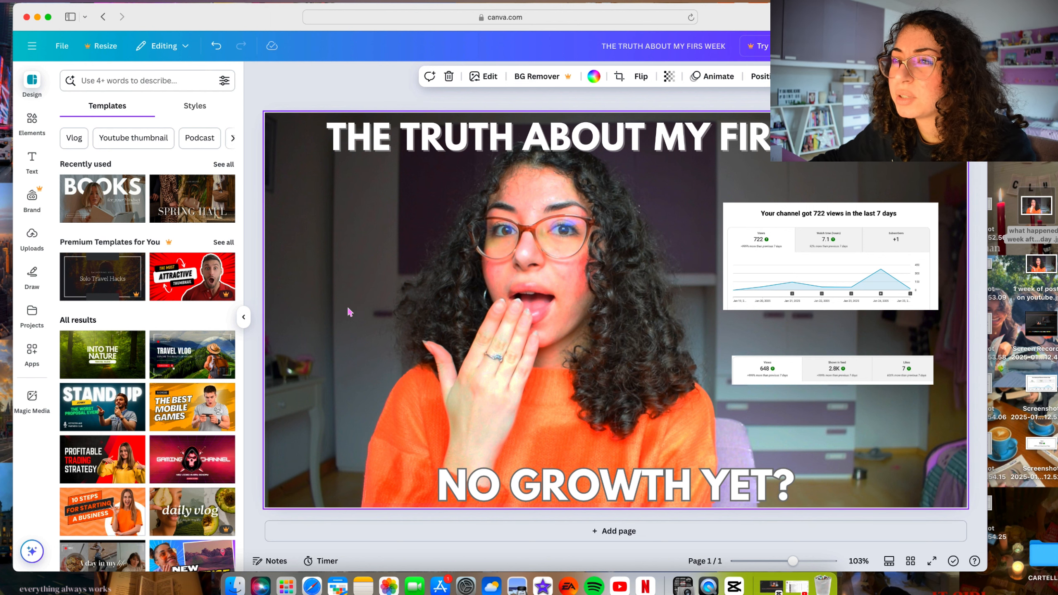
left_click(32, 123)
left_click(32, 84)
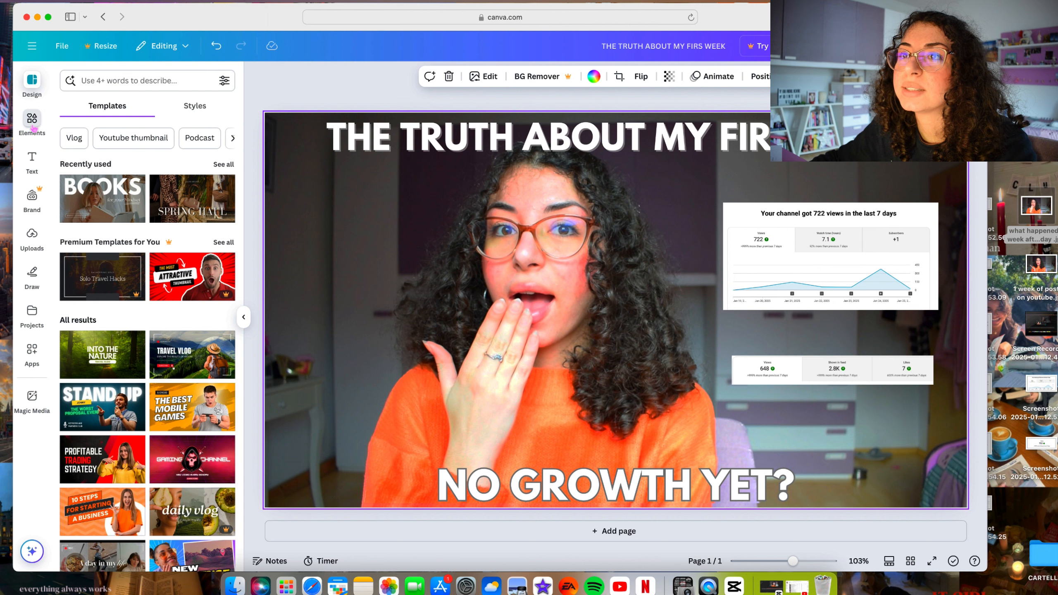
left_click(32, 122)
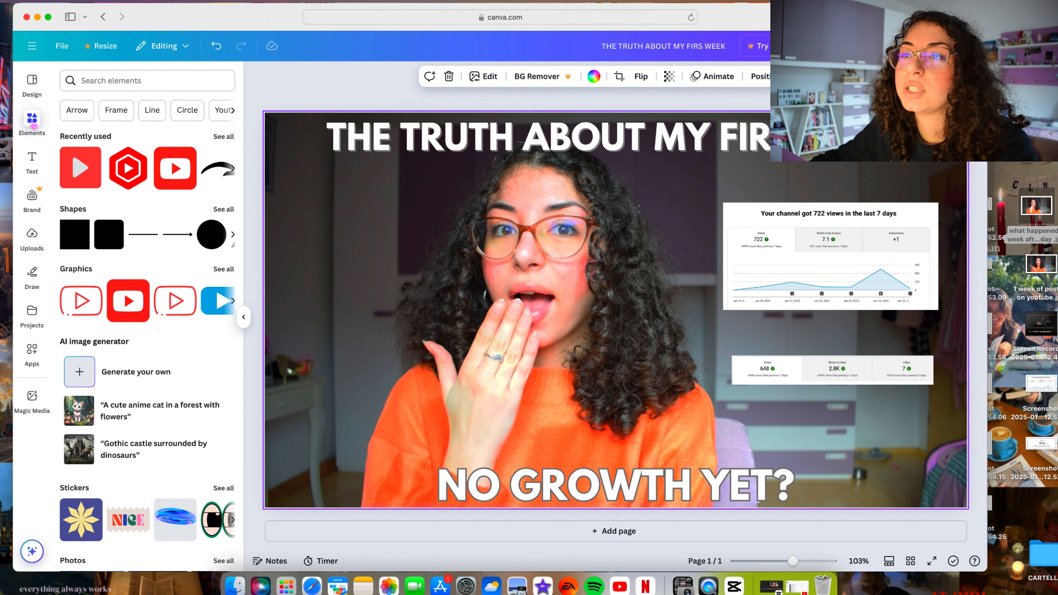
left_click(156, 85)
type("y")
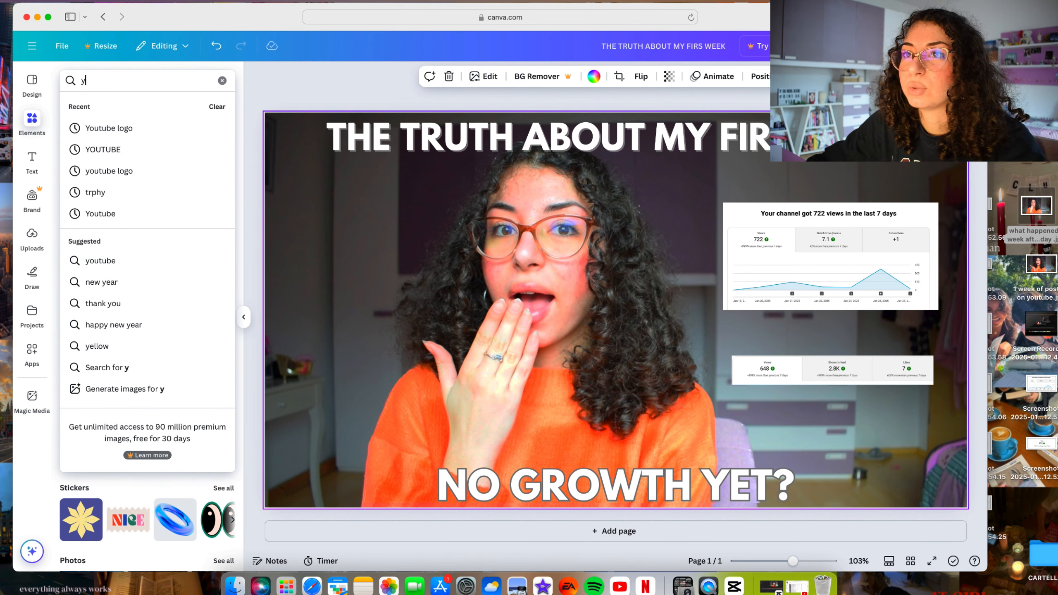
type(" logo")
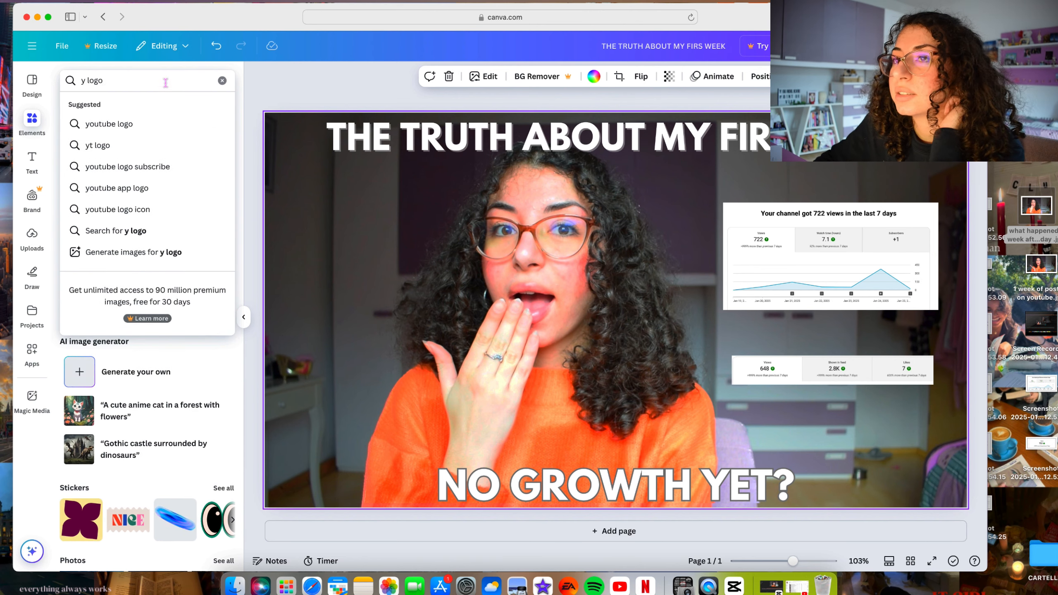
left_click(118, 124)
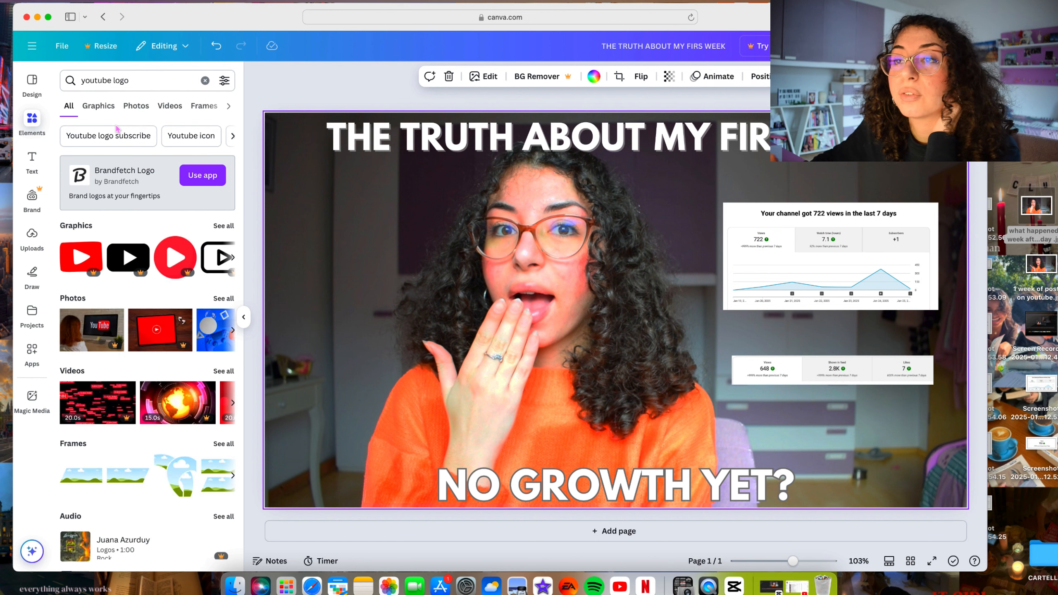
left_click(223, 227)
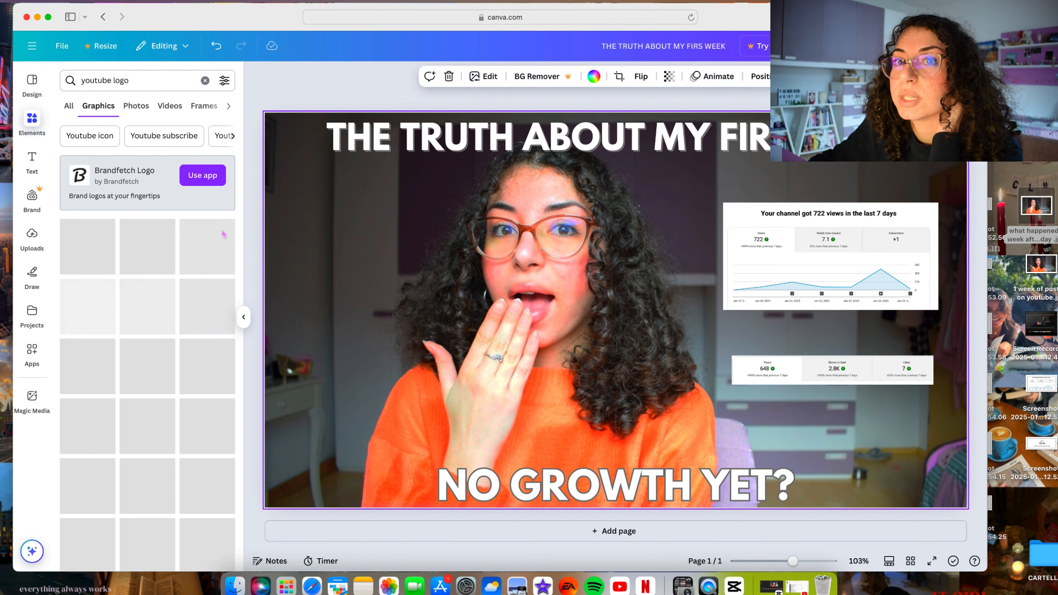
- Add the flat red square play-button graphic with a light grey triangle to the left of the portrait
scroll(176, 301, "down", 1)
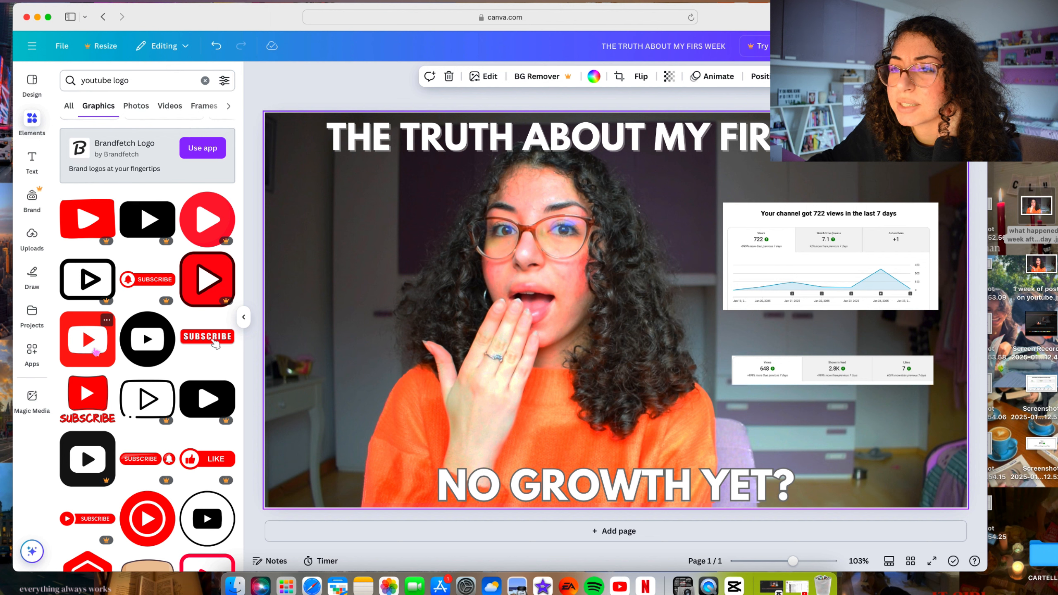
scroll(213, 344, "down", 10)
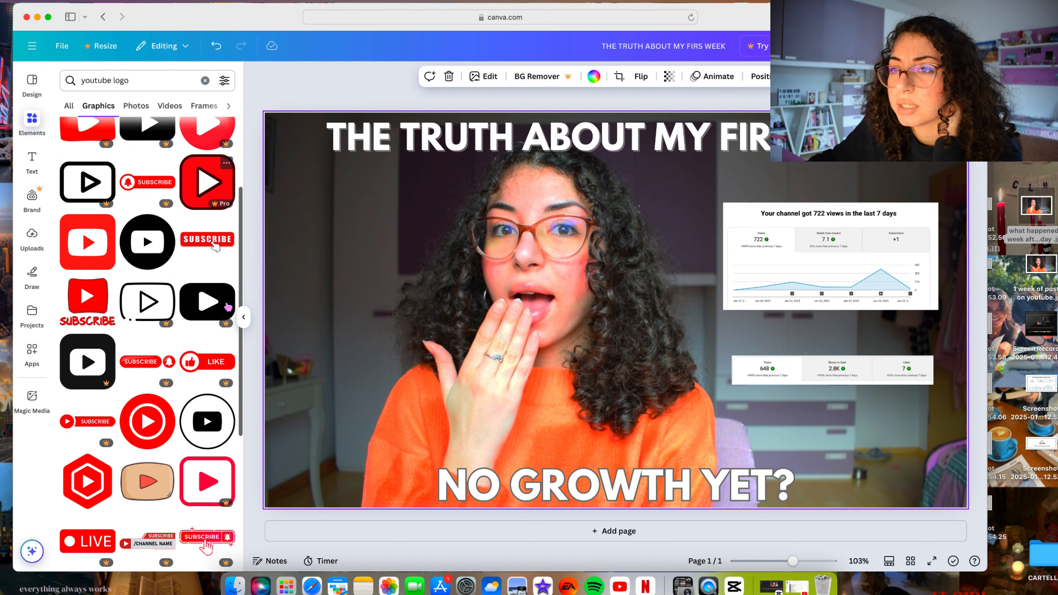
scroll(228, 307, "down", 1)
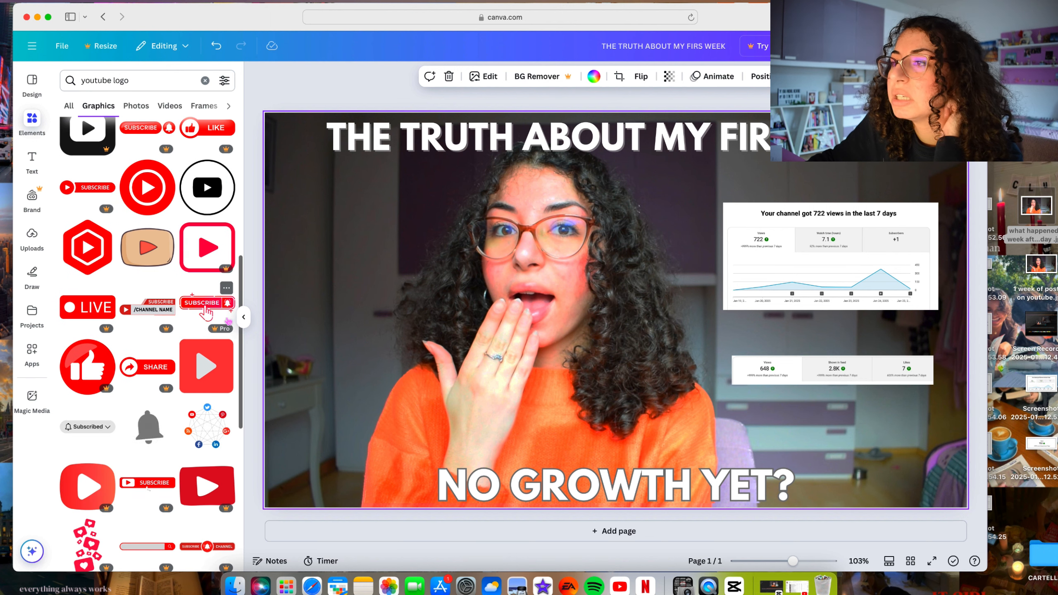
left_click(206, 363)
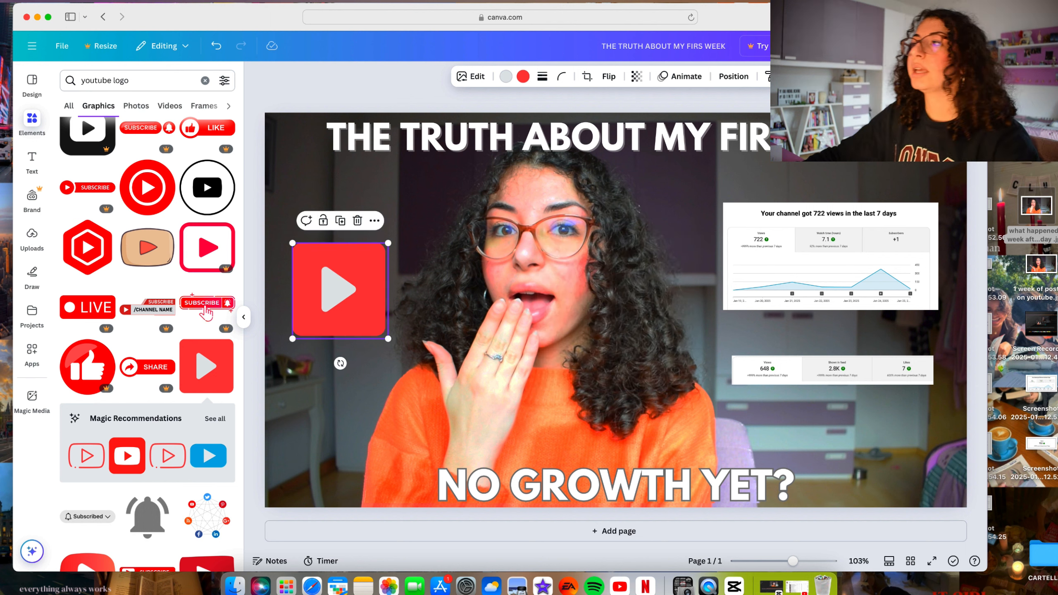
key("Escape")
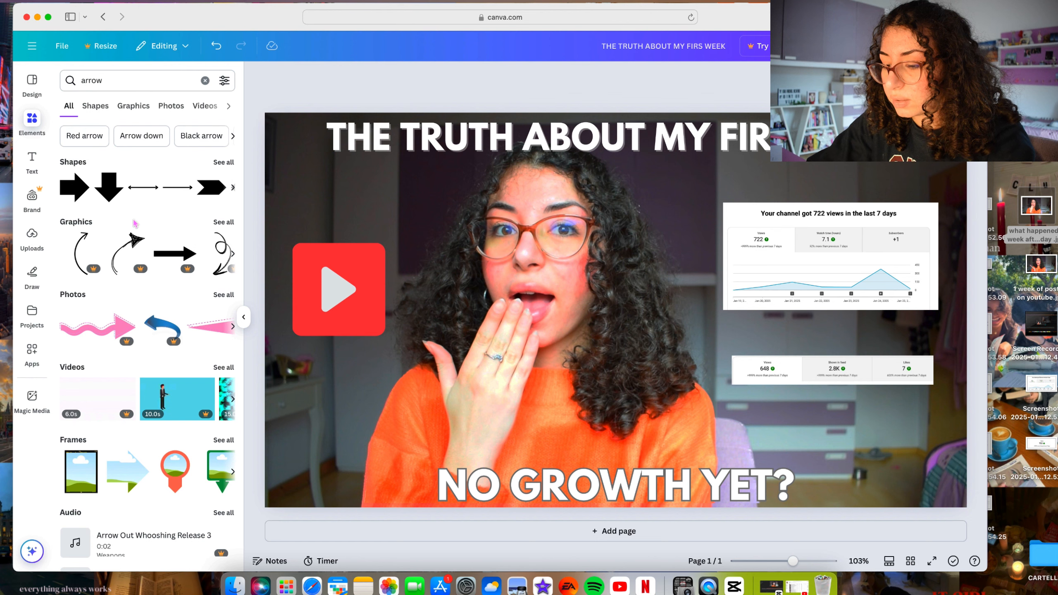
- Browse the "arrow" graphics and add the thick curved arrow pointing right to the thumbnail
scroll(213, 245, "down", 1)
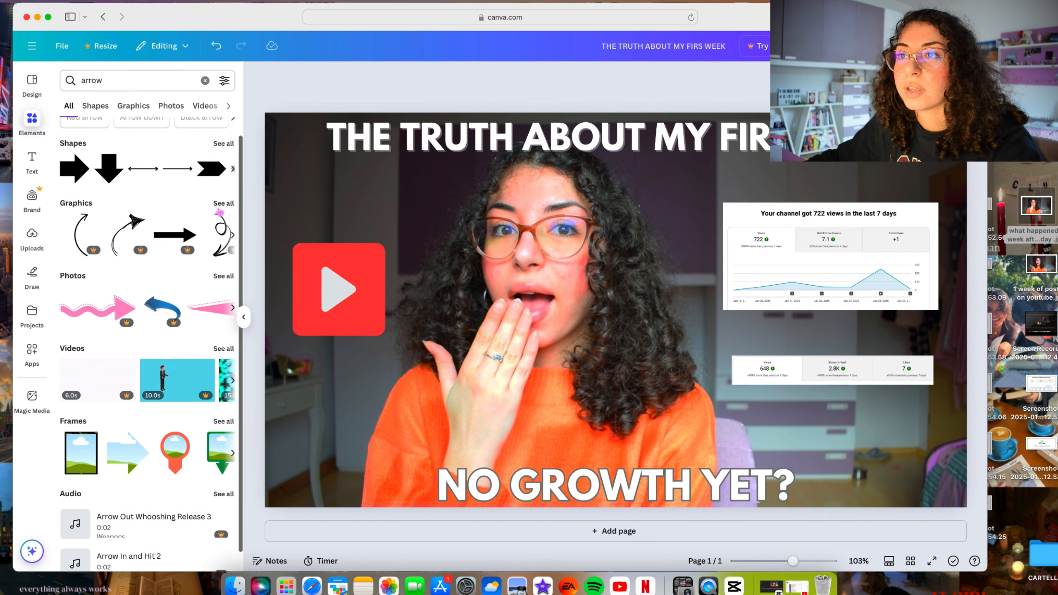
left_click(221, 208)
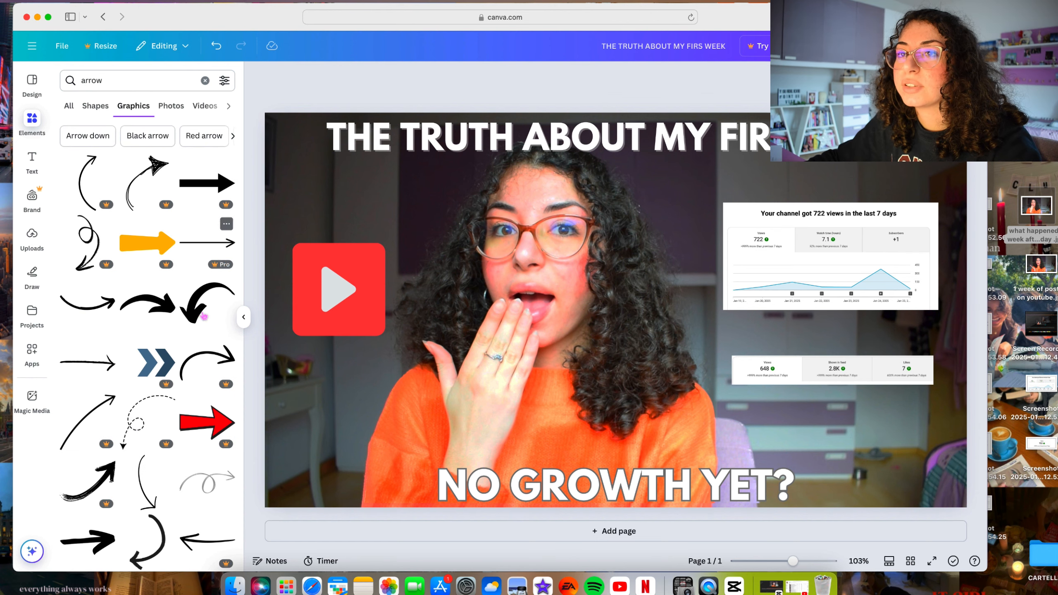
left_click(159, 294)
left_click_drag(679, 303, 658, 307)
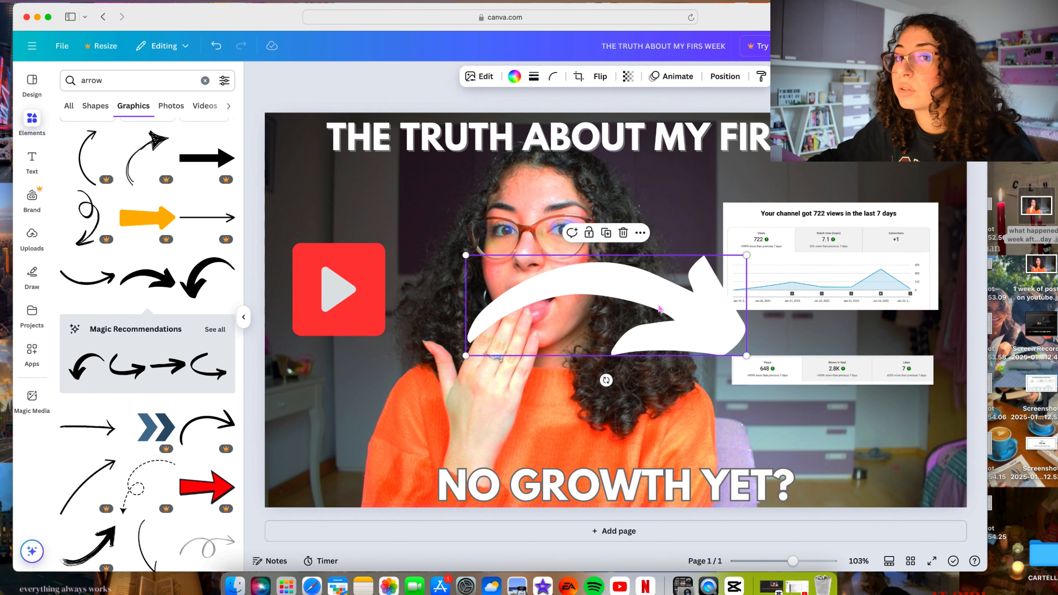
- Recolour the curved arrow to the document's red and shrink it to a small arrow over the upper edge of the larger statistics screenshot
left_click(517, 78)
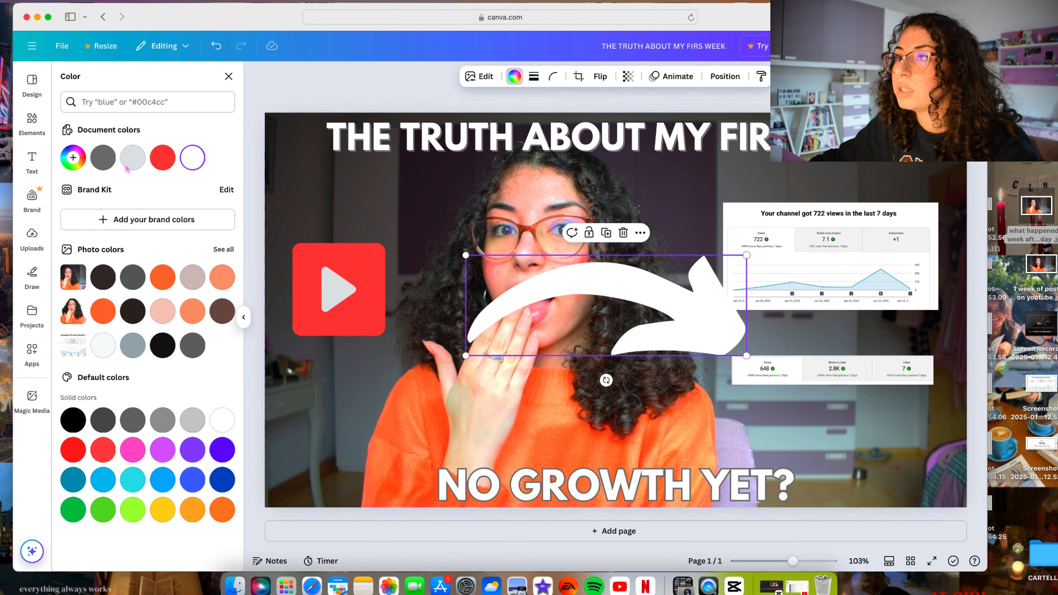
left_click(162, 163)
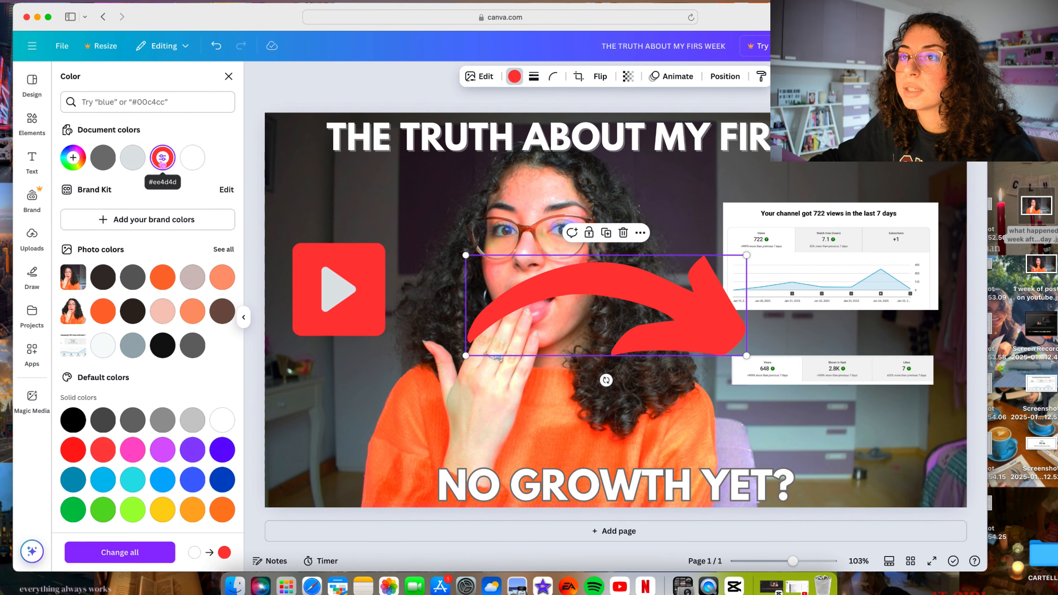
left_click(162, 351)
left_click(162, 157)
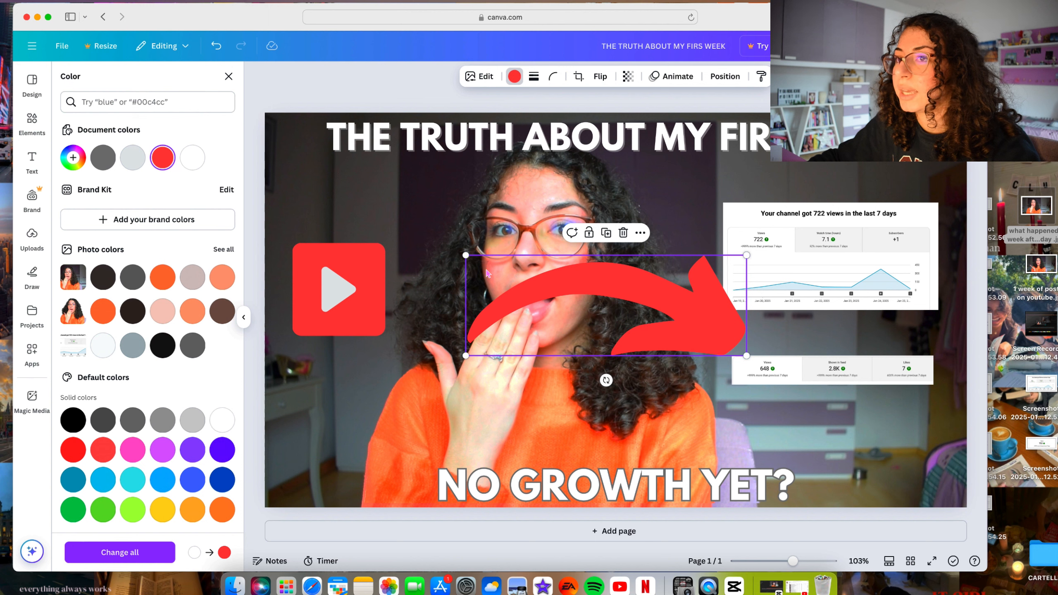
left_click_drag(465, 358, 807, 202)
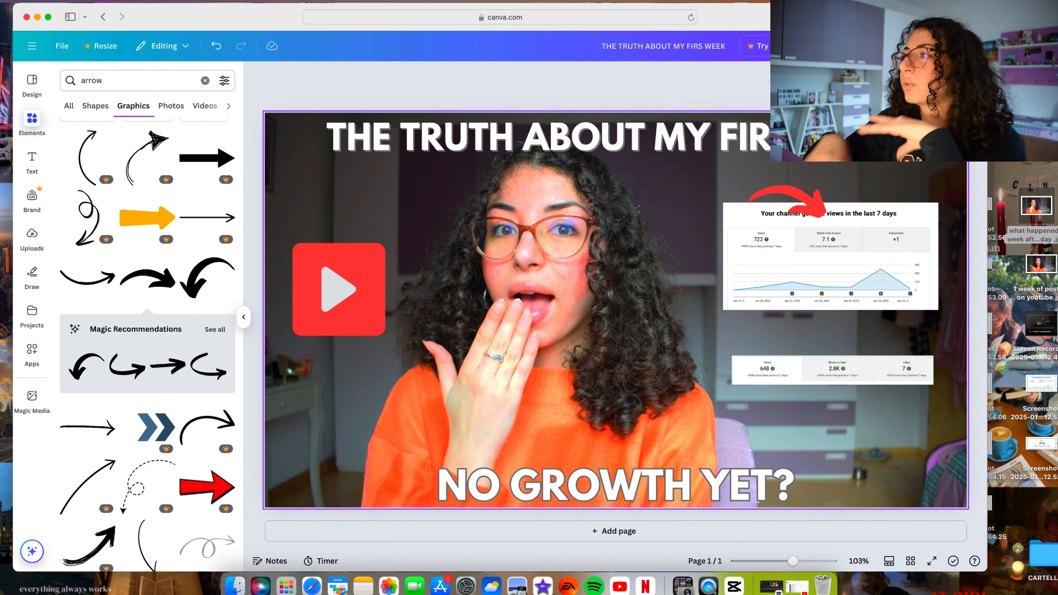
- Download the thumbnail as a 1,280 × 720 px PNG with saving of the download settings turned off
left_click(958, 46)
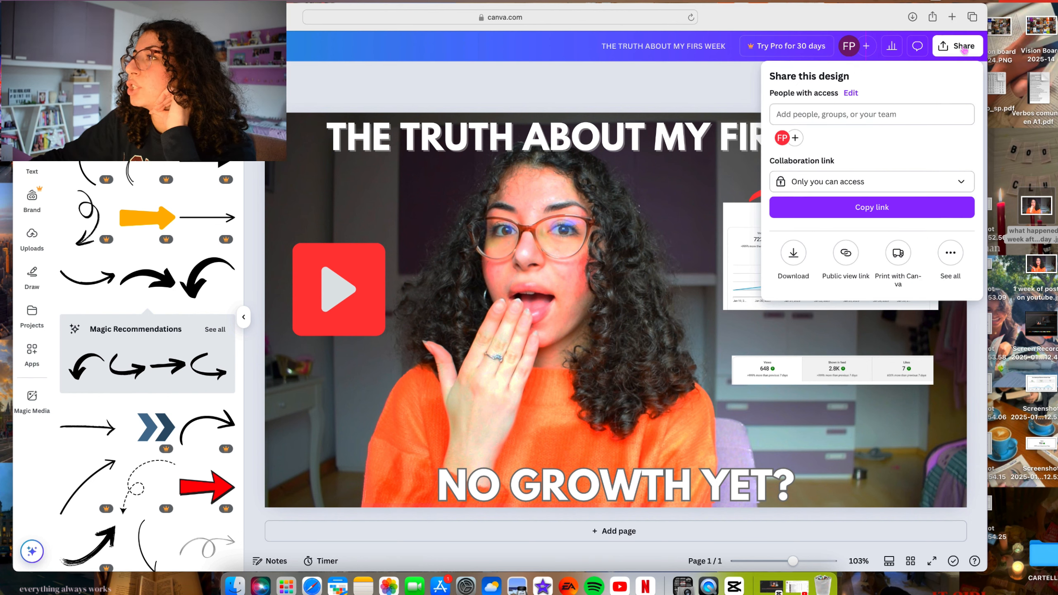
left_click(793, 252)
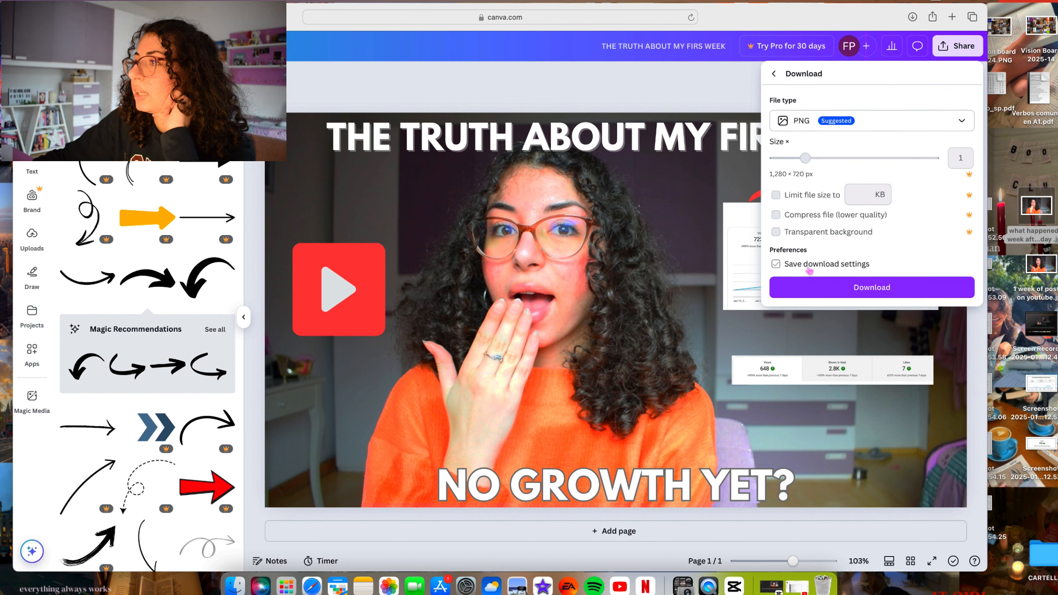
left_click(808, 265)
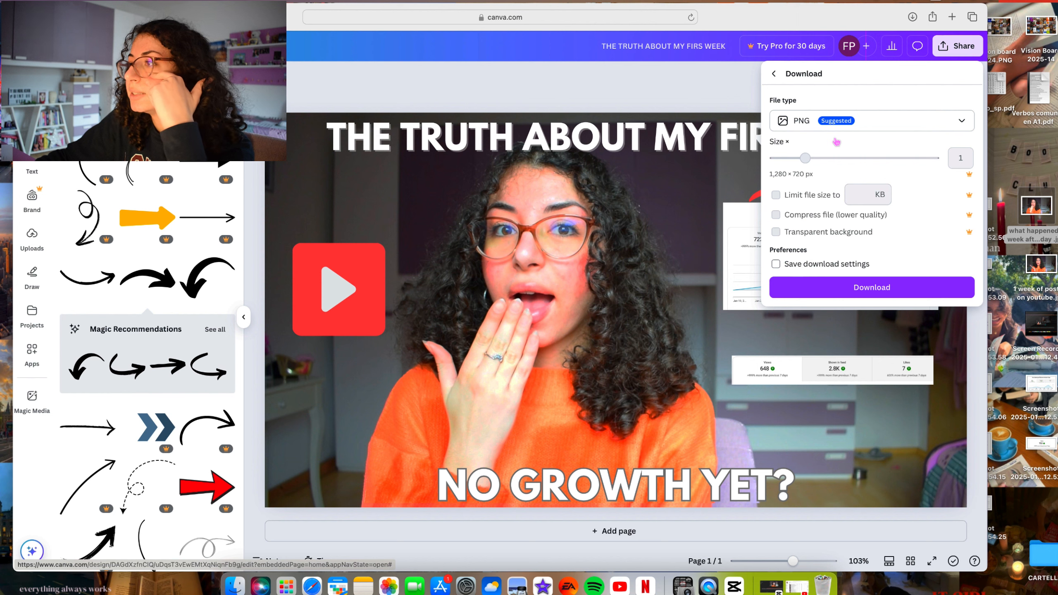
left_click(866, 291)
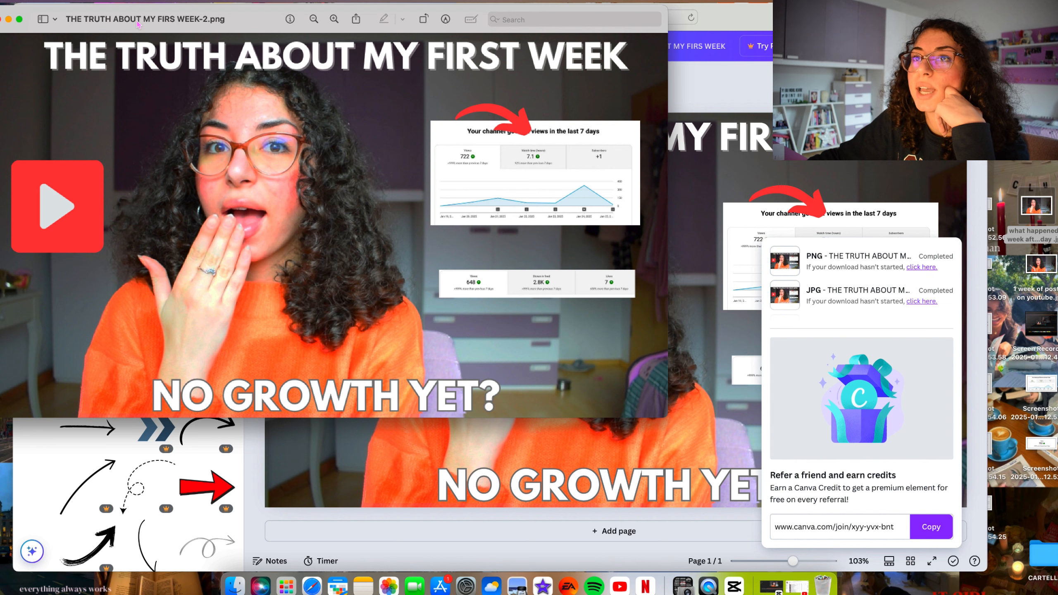
- Rename the downloaded image in Preview as THE TRUTH ABOUT MY FIRST WEEK-2.png
double_click(204, 21)
left_click(242, 19)
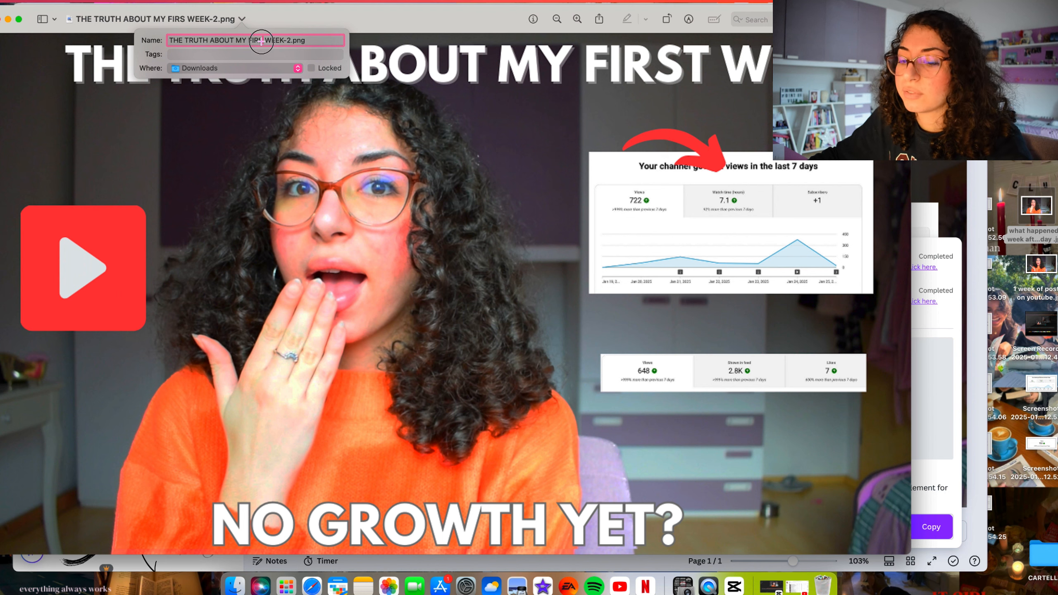
left_click(261, 40)
type("T")
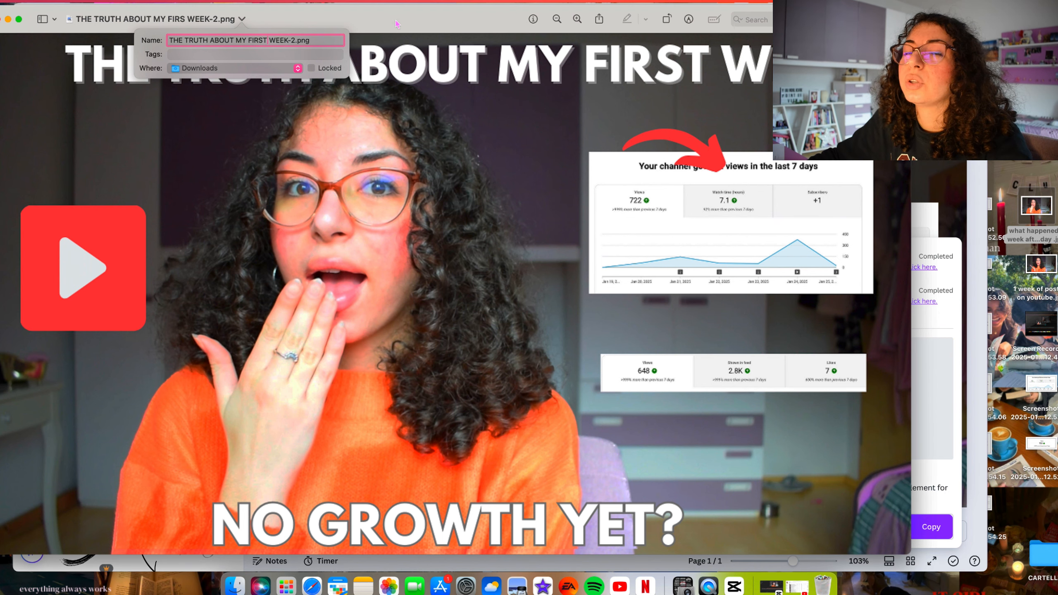
key("Return")
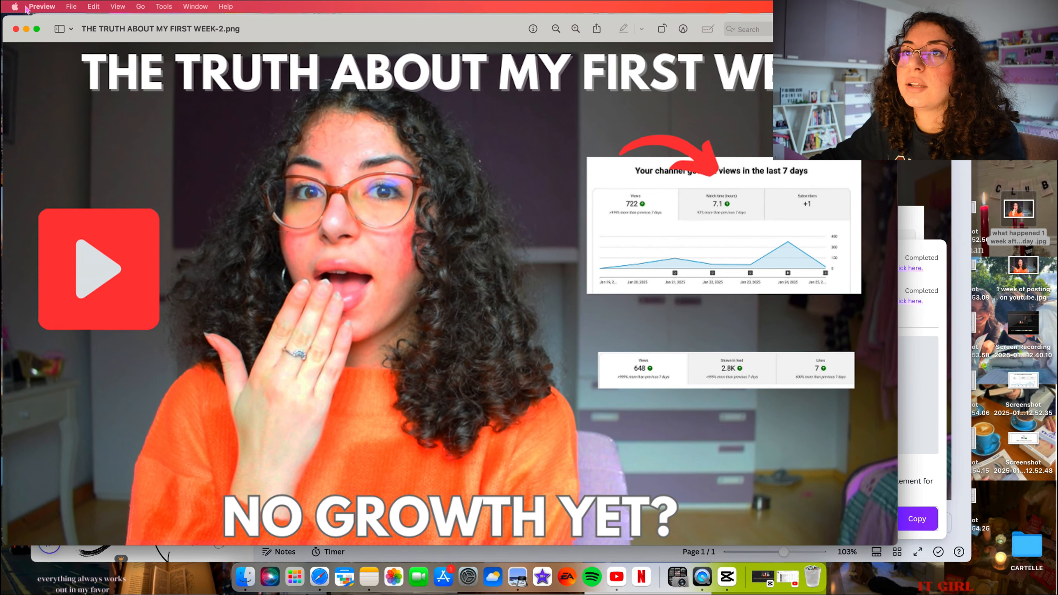
- Examine the export format options for the renamed image and close it to return to the Canva design
left_click(72, 7)
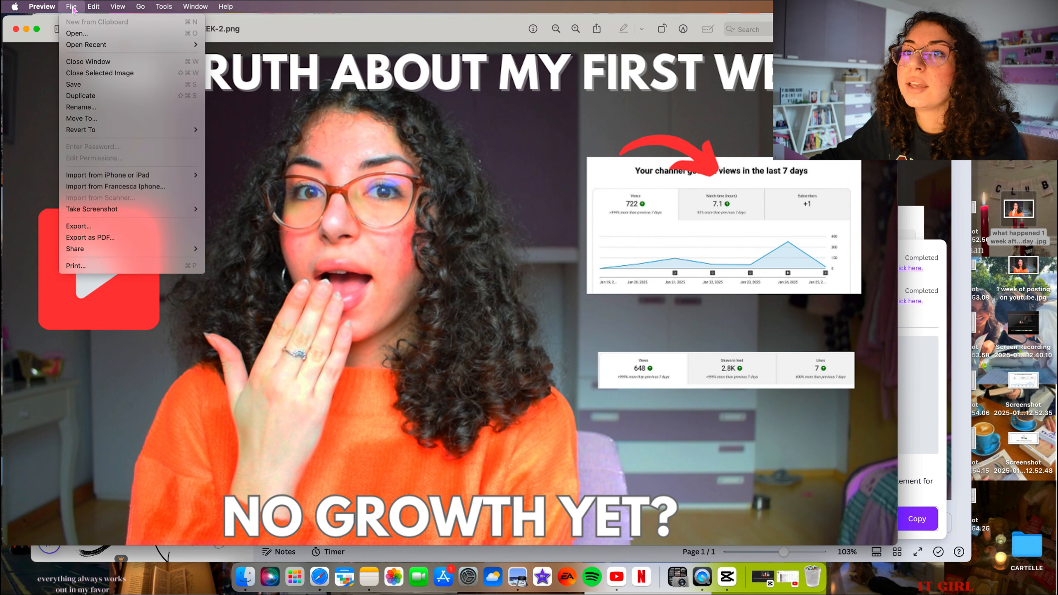
left_click(83, 226)
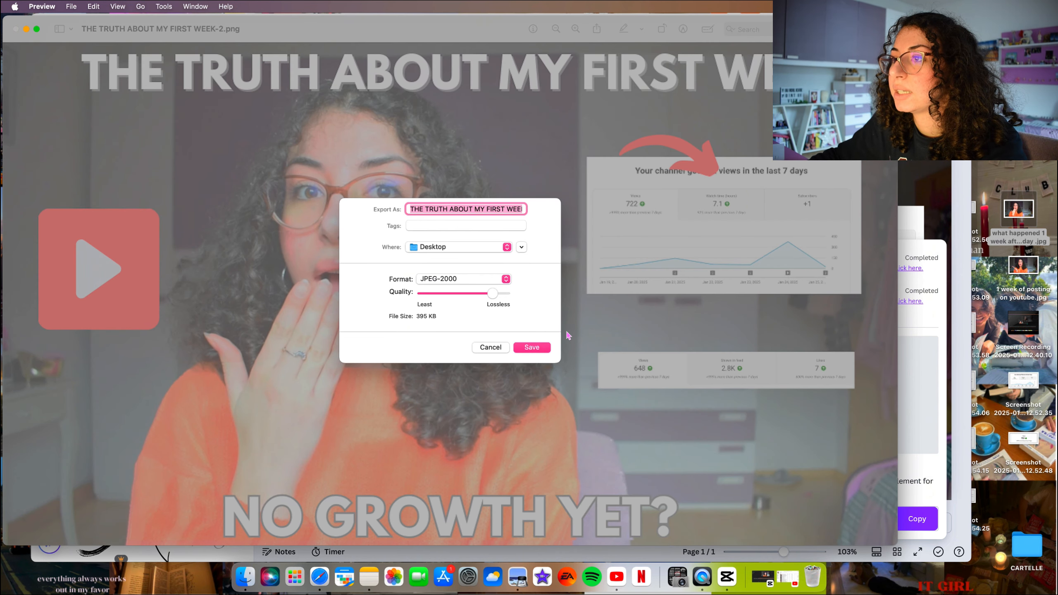
left_click(453, 285)
left_click(450, 311)
left_click(16, 29)
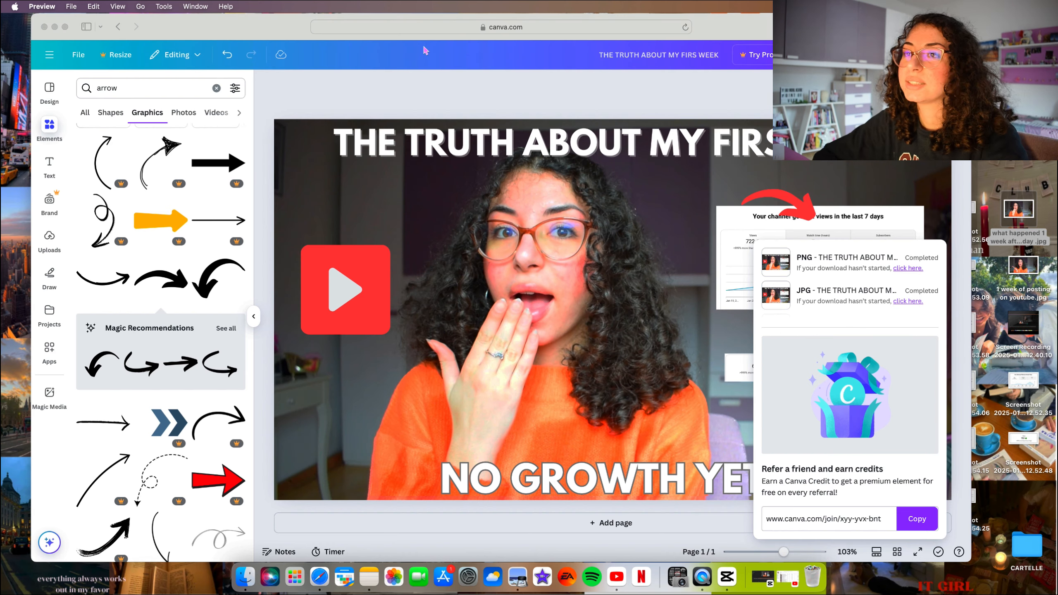
left_click(310, 42)
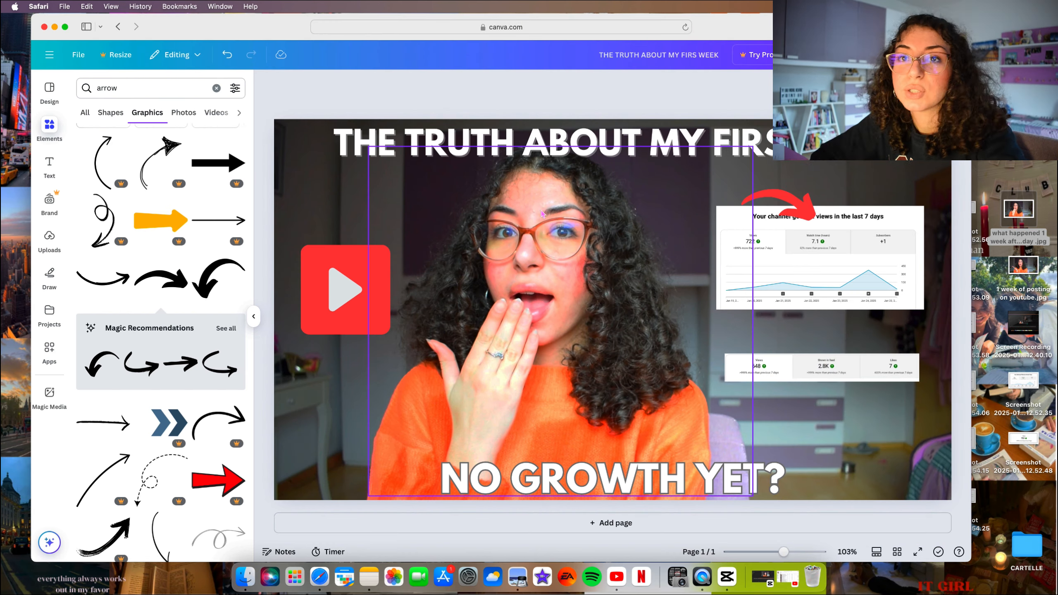
left_click(711, 193)
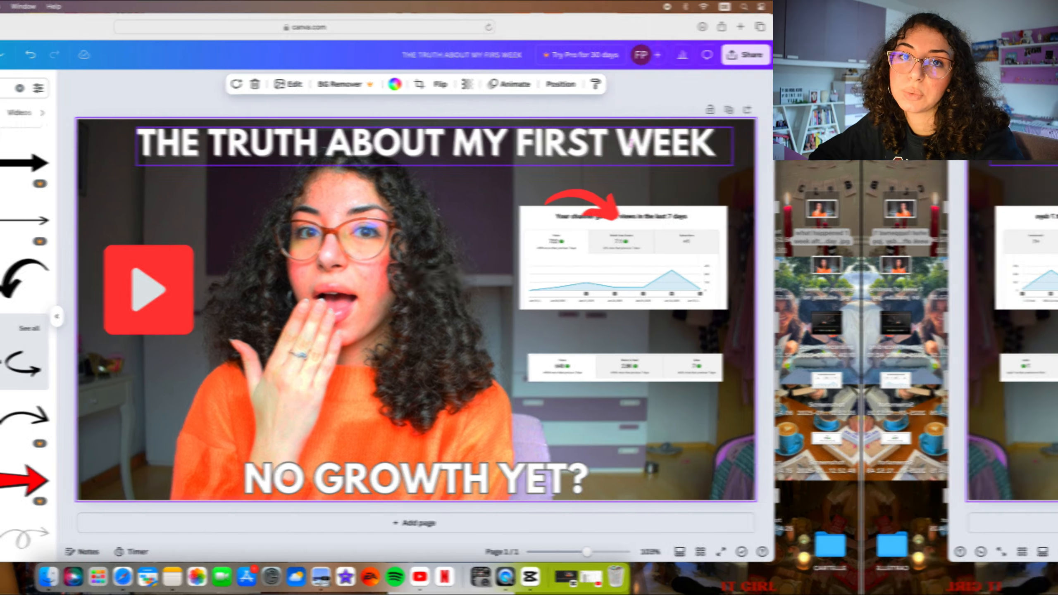